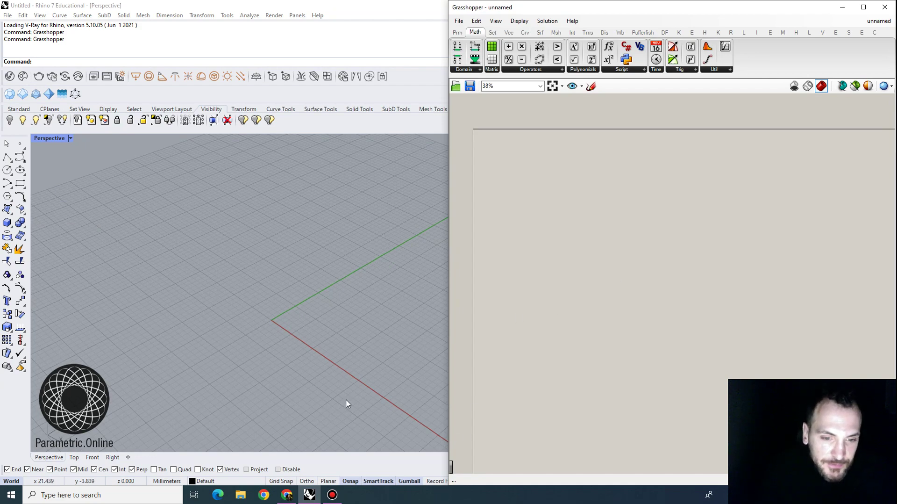
- Switch to the browser and review the Riched Graph Mapper page on food4Rhino: description, installation instructions, preview image and available downloads
left_click(287, 493)
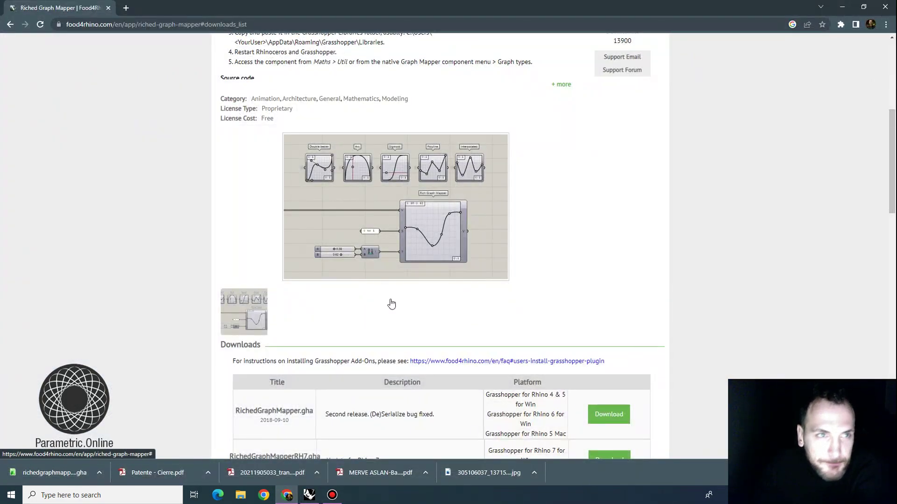
scroll(390, 304, "up", 6)
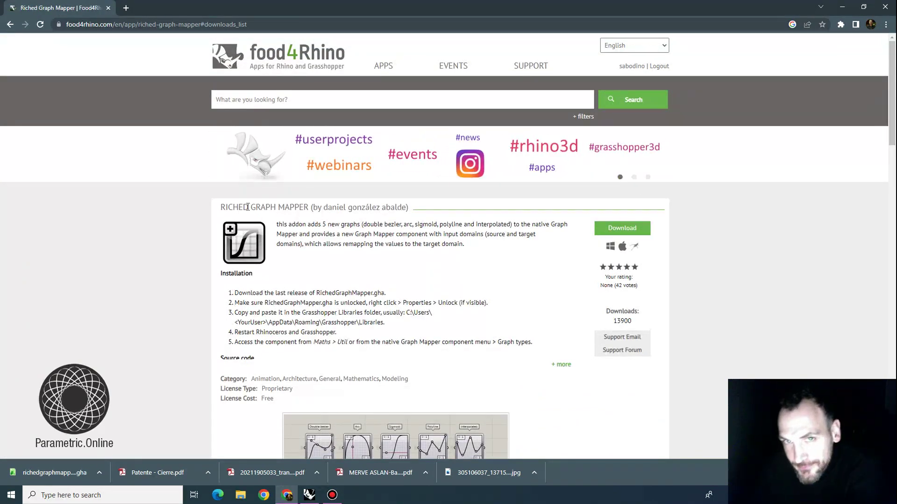
scroll(261, 211, "down", 1)
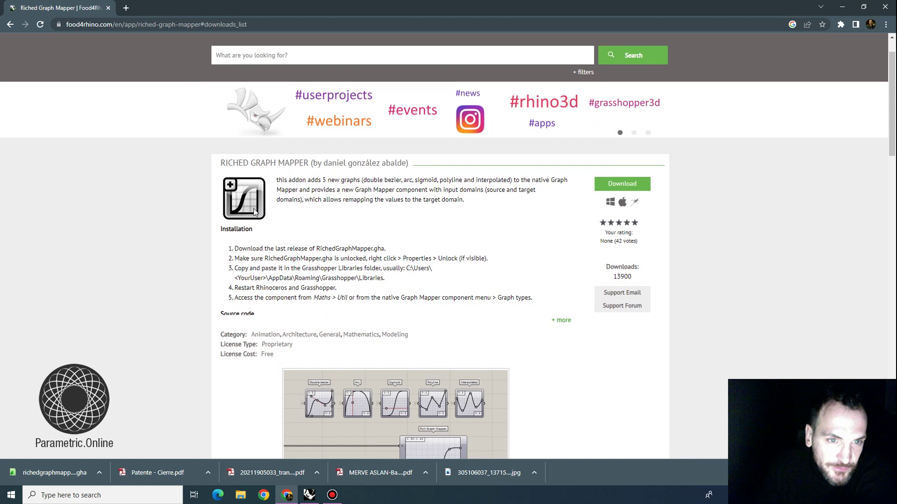
scroll(248, 206, "down", 2)
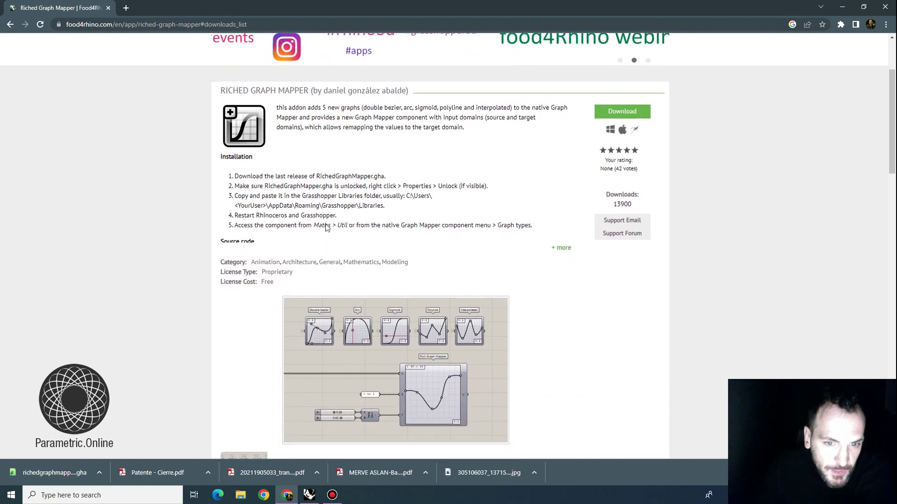
scroll(351, 309, "up", 1)
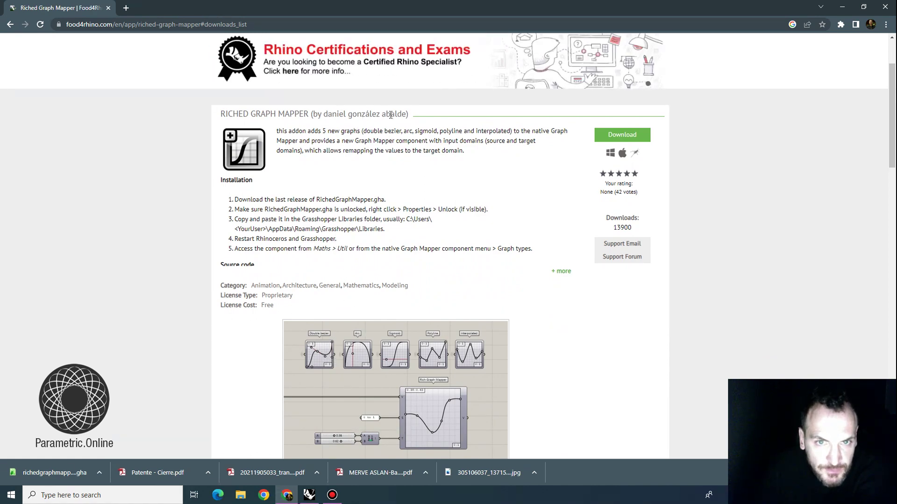
scroll(414, 194, "down", 1)
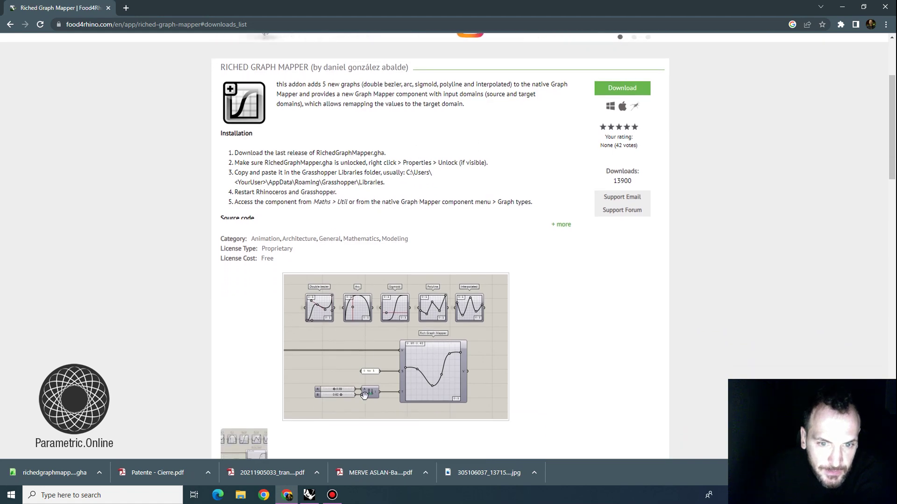
scroll(421, 367, "down", 6)
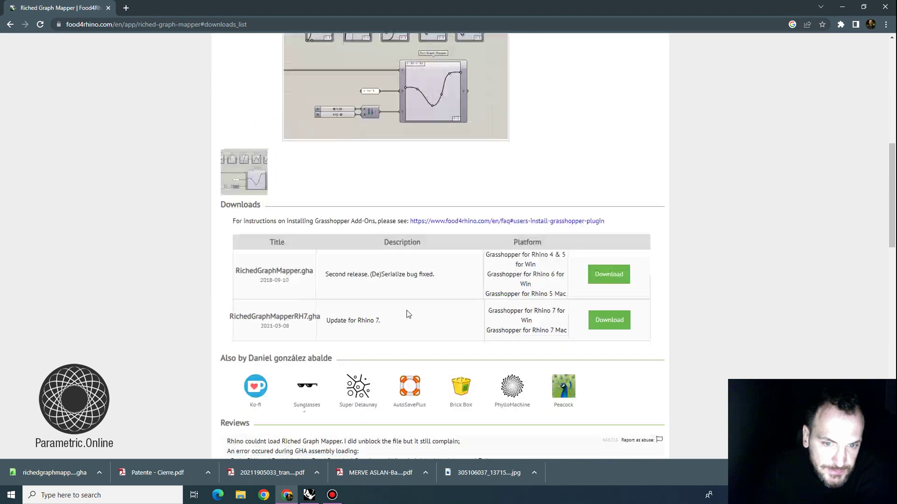
scroll(406, 313, "up", 6)
scroll(736, 44, "down", 1)
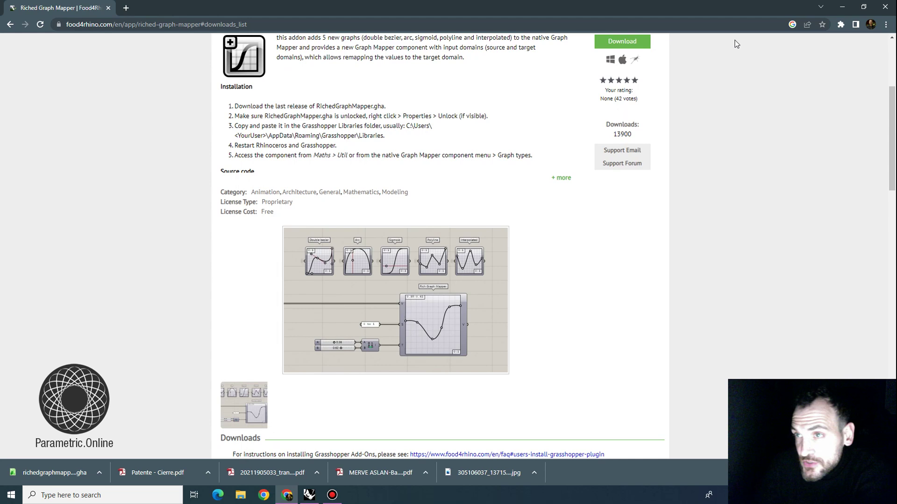
- Return to Rhino and Grasshopper and place a Construct Point component on the empty canvas
left_click(839, 6)
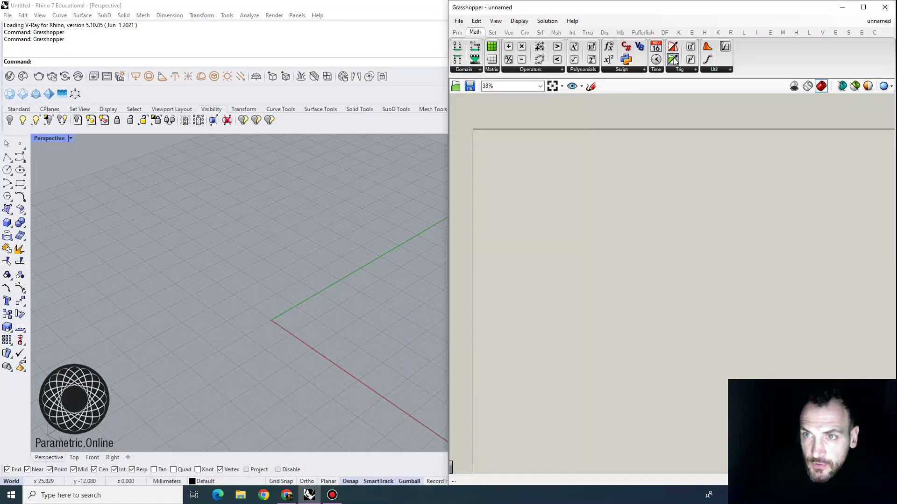
scroll(590, 224, "up", 5)
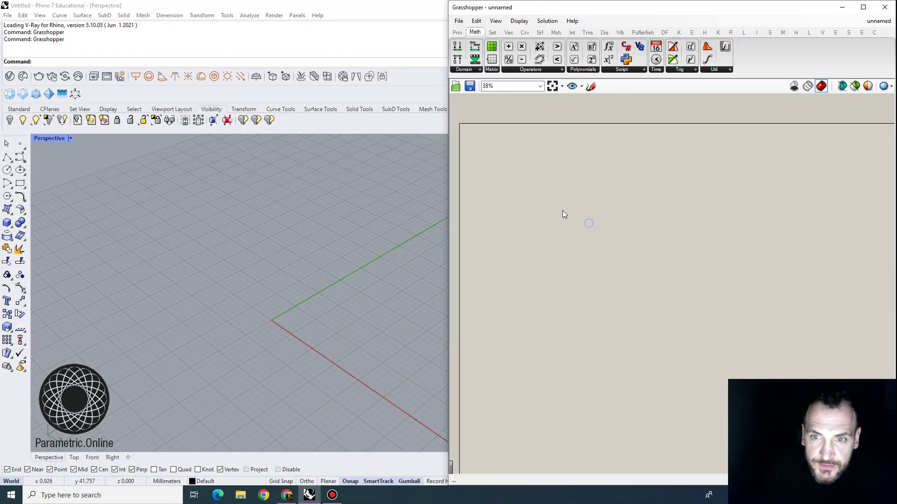
scroll(619, 212, "down", 2)
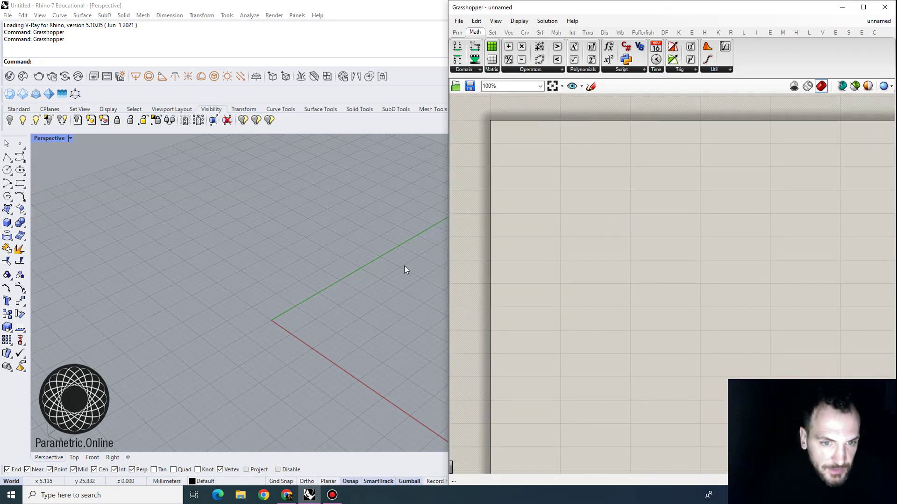
right_click_drag(335, 256, 346, 294)
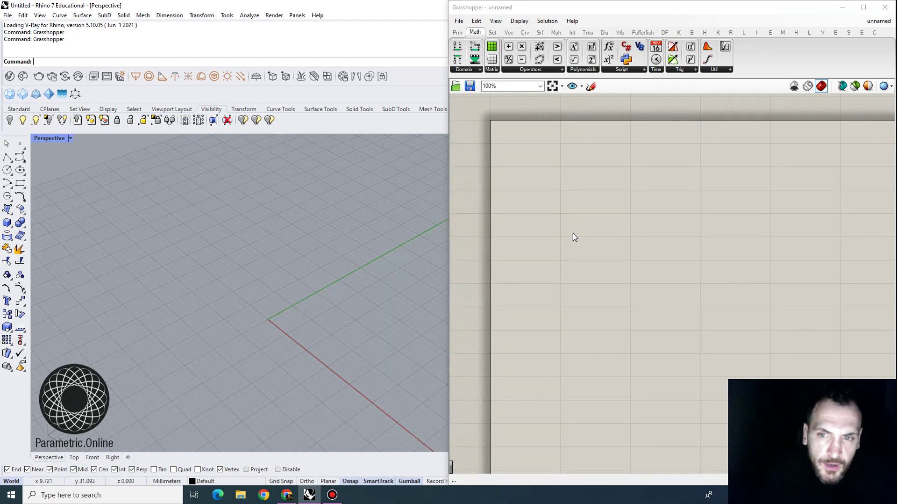
double_click(600, 249)
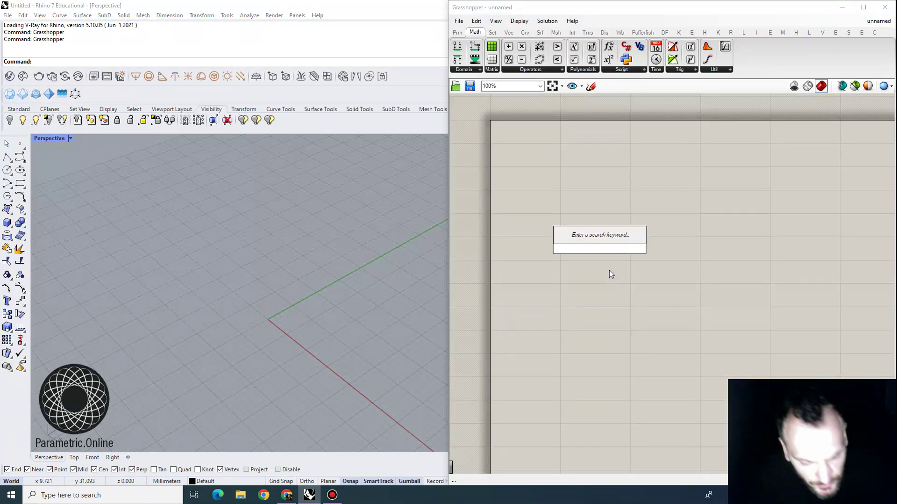
type("xyz")
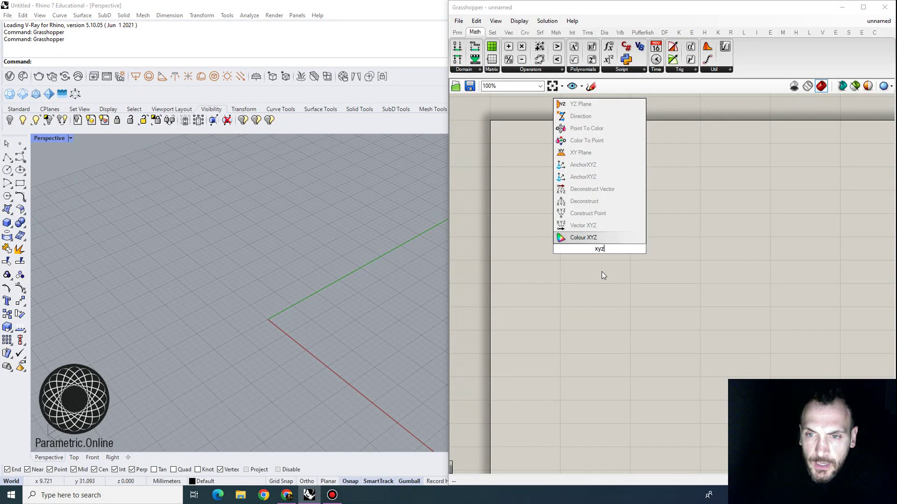
left_click(588, 213)
left_click_drag(602, 247, 656, 243)
- Add a Series component beside Construct Point and connect its output to the point's Z input
double_click(540, 251)
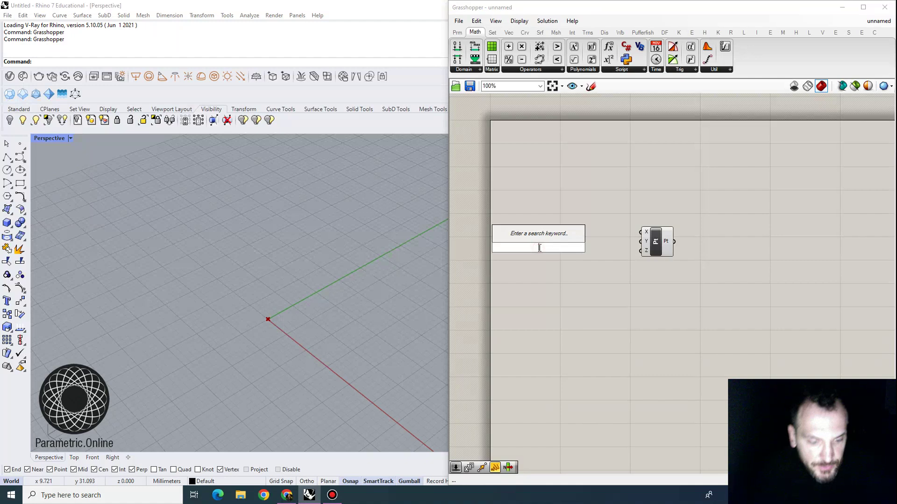
type("series")
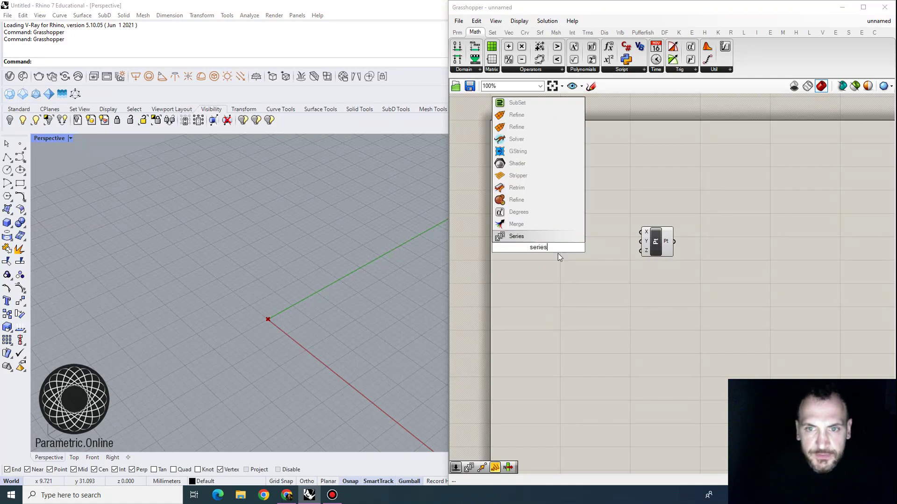
key("Return")
left_click_drag(555, 247, 641, 251)
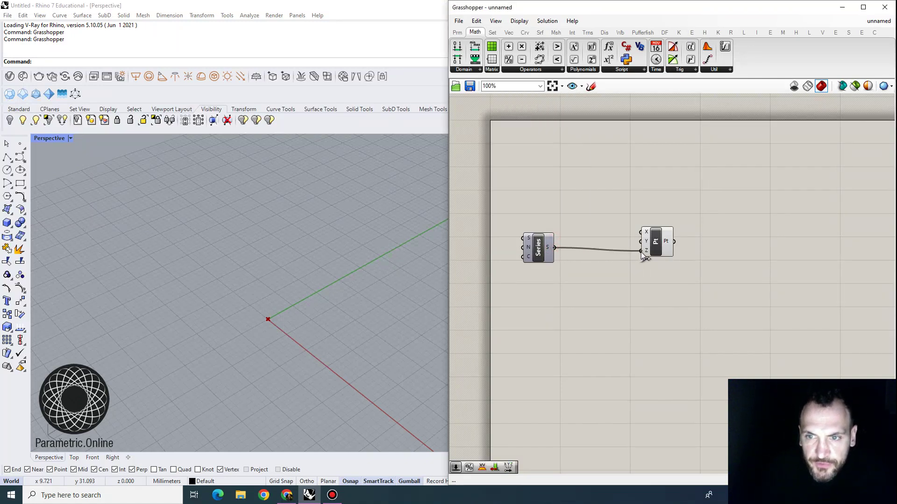
left_click_drag(542, 251, 604, 254)
- Add a number slider with the value 100 and connect it to the Series component's Count input
double_click(534, 251)
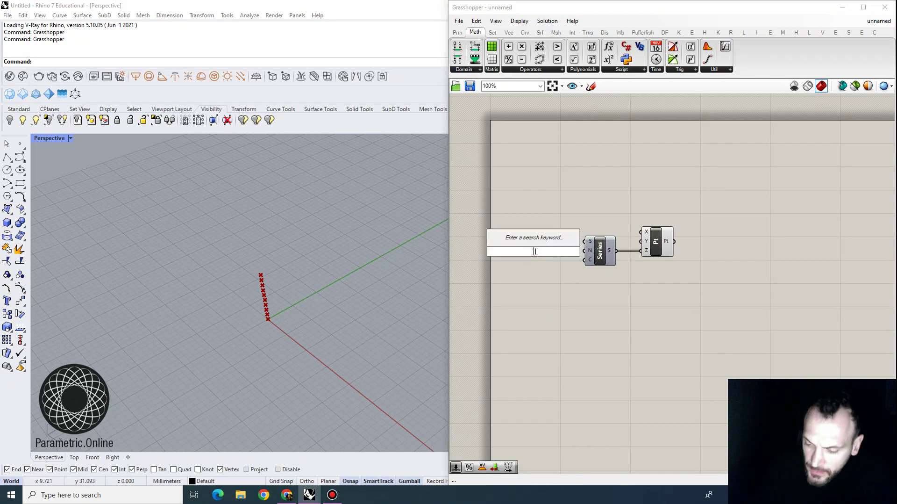
type("100")
key("Return")
left_click_drag(540, 251, 585, 259)
right_click_drag(323, 304, 340, 292)
- Add a Circle component defined by plane and radius, and connect the constructed points to its plane input
double_click(715, 242)
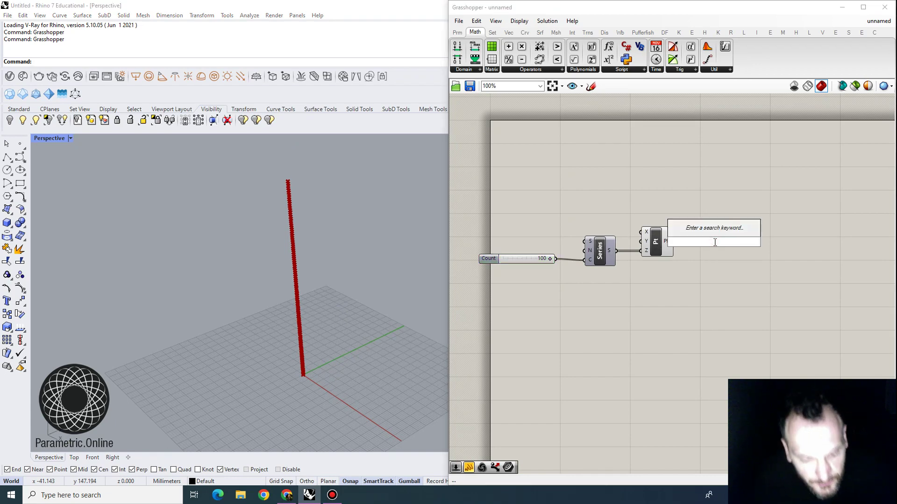
type("circl")
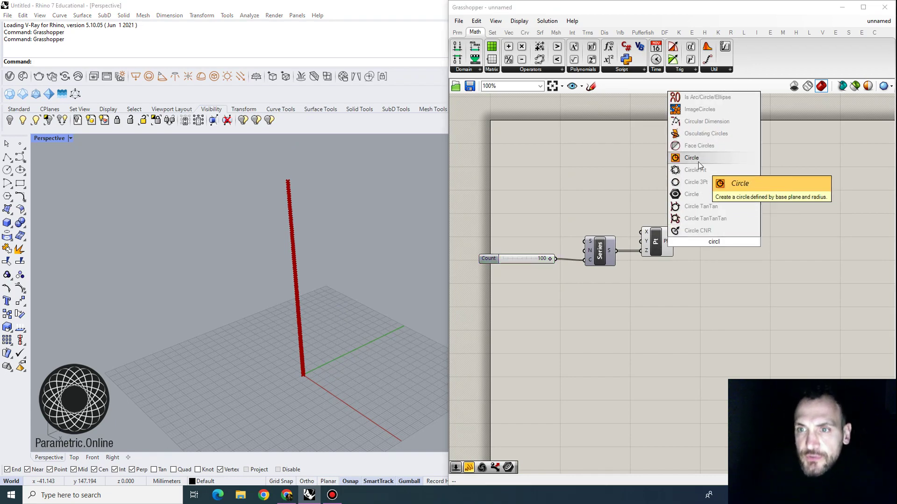
left_click(698, 159)
scroll(666, 231, "up", 4)
left_click_drag(682, 251, 767, 263)
left_click(735, 300)
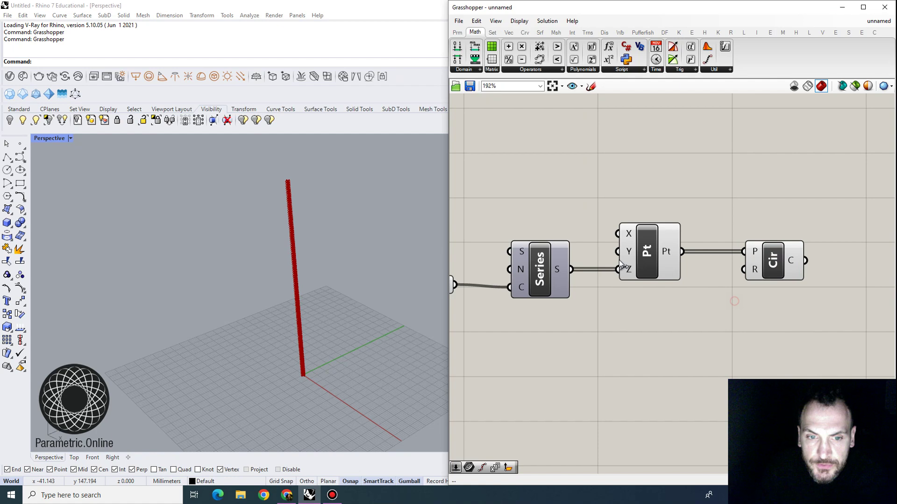
- Set the Count slider feeding the Series component to 50
scroll(711, 271, "down", 3)
scroll(556, 275, "up", 3)
left_click_drag(525, 283, 559, 286)
right_click_drag(560, 284, 601, 294)
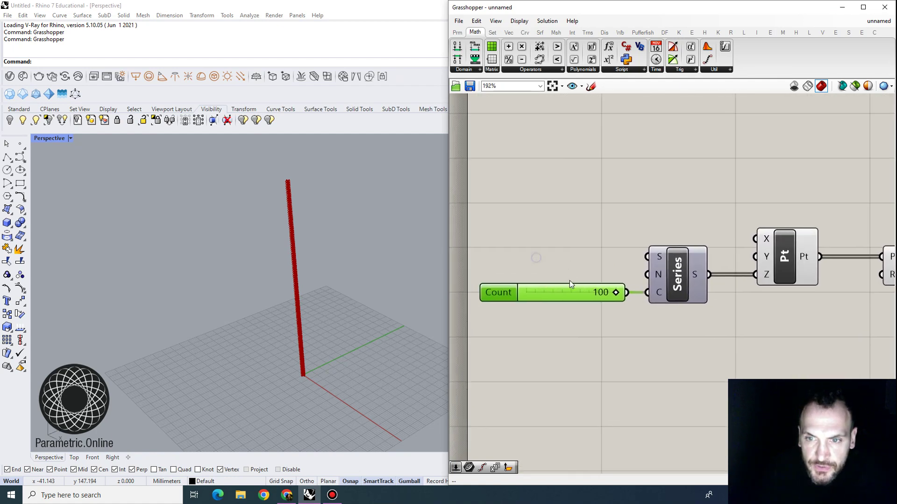
double_click(578, 290)
type("50")
key("Return")
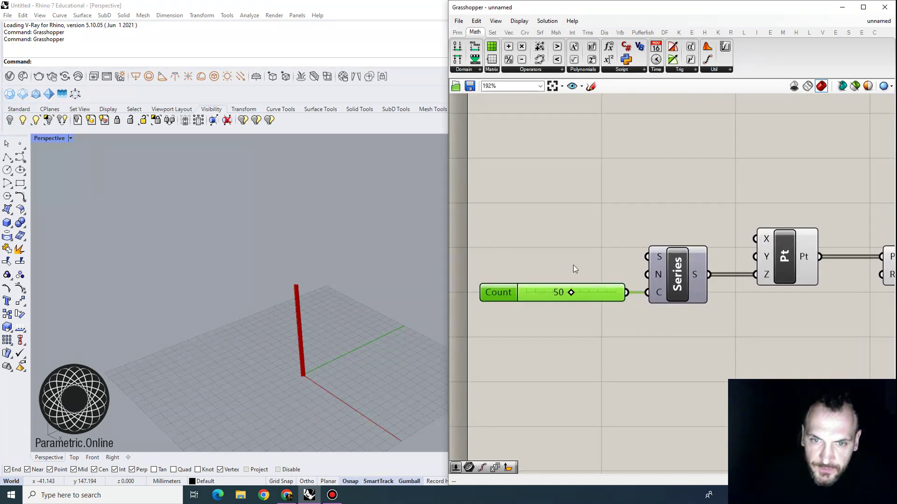
left_click(569, 268)
- Add a number slider with the value 3 and connect it to the Series component's Step input
double_click(548, 278)
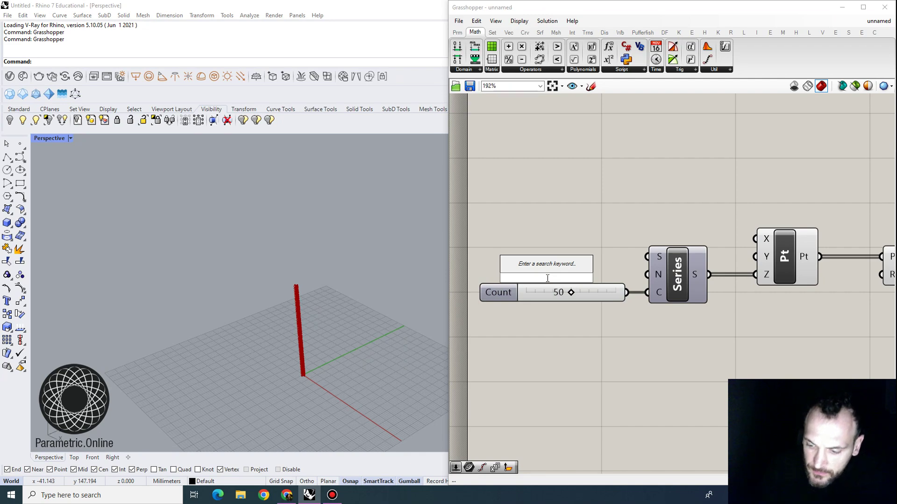
type("3")
key("Return")
left_click(589, 277)
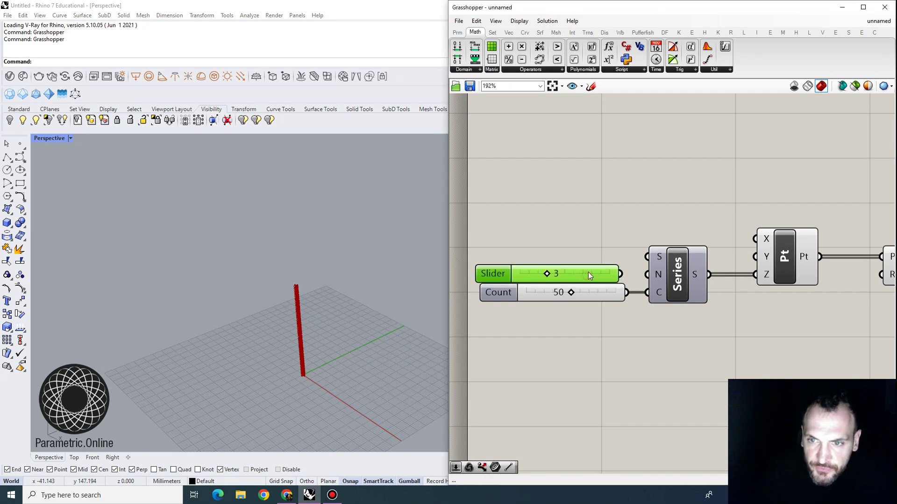
mouse_move(624, 273)
left_mouse_down()
mouse_move(648, 275)
mouse_move(610, 271)
left_mouse_up()
scroll(408, 289, "down", 7)
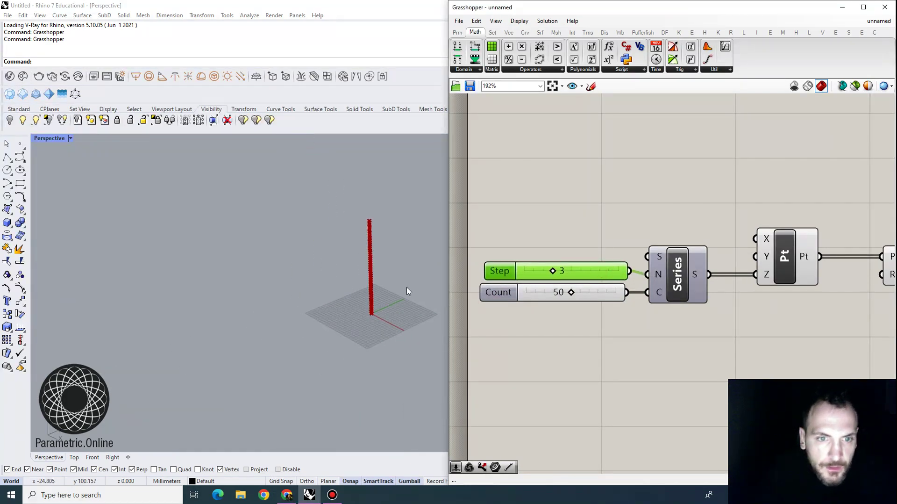
scroll(391, 285, "up", 3)
right_click_drag(390, 285, 381, 267)
scroll(374, 258, "up", 5)
left_click(591, 241)
- Move the Circle component farther from Construct Point to make room on the canvas, and inspect its radius input
scroll(590, 238, "down", 3)
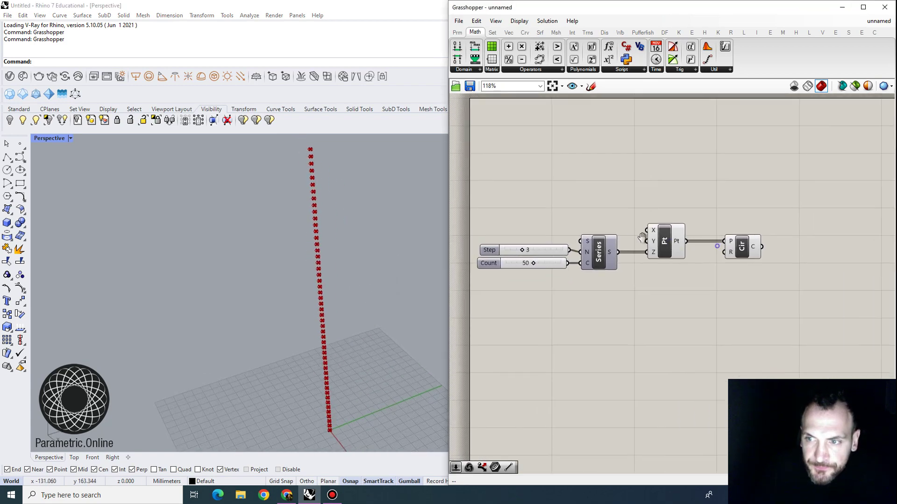
scroll(785, 263, "up", 3)
left_click_drag(708, 243, 766, 258)
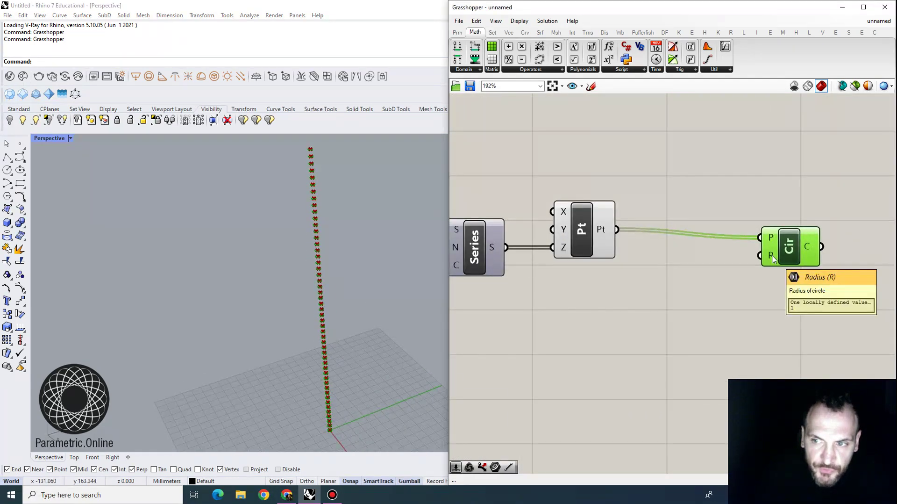
scroll(692, 243, "down", 5)
right_click_drag(327, 276, 332, 293)
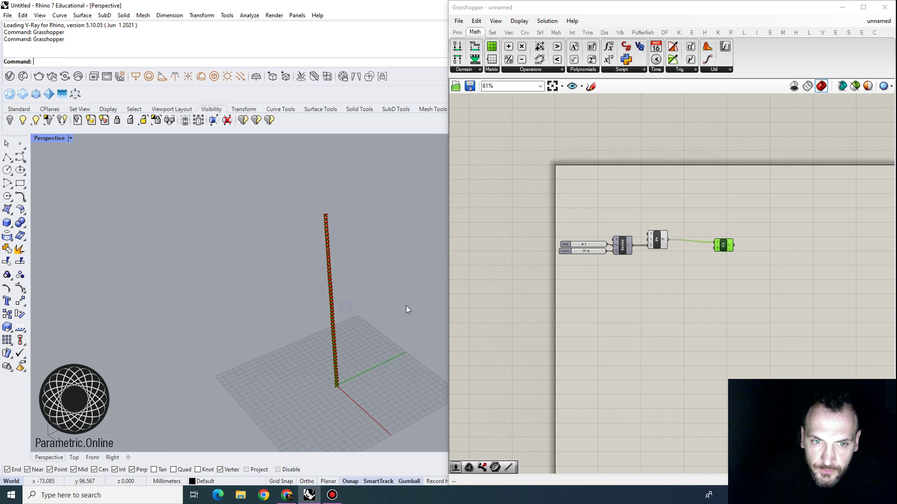
scroll(700, 257, "up", 3)
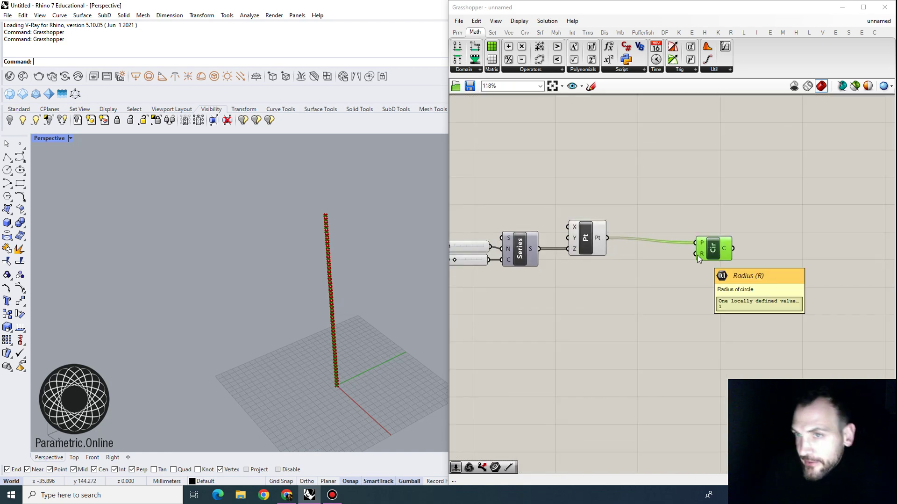
- Place a Graph Mapper below the Construct Point component and set its graph type to Bezier
double_click(625, 299)
type("graph")
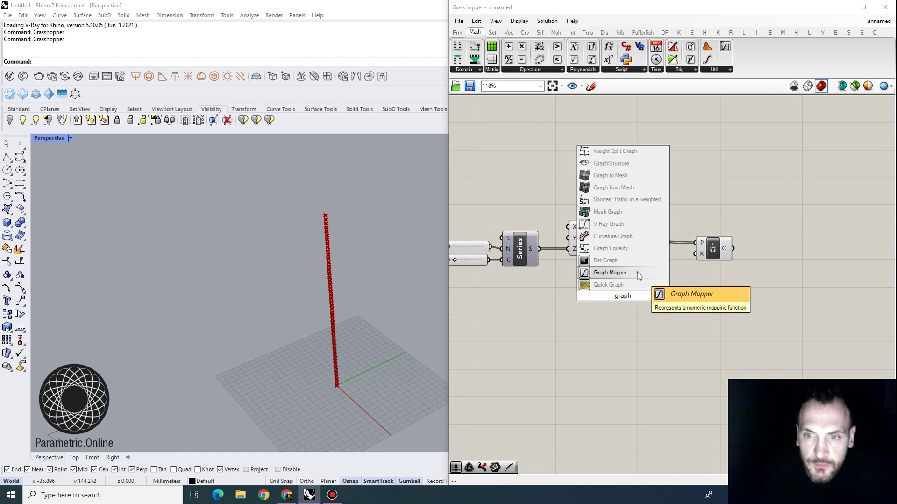
left_click(610, 272)
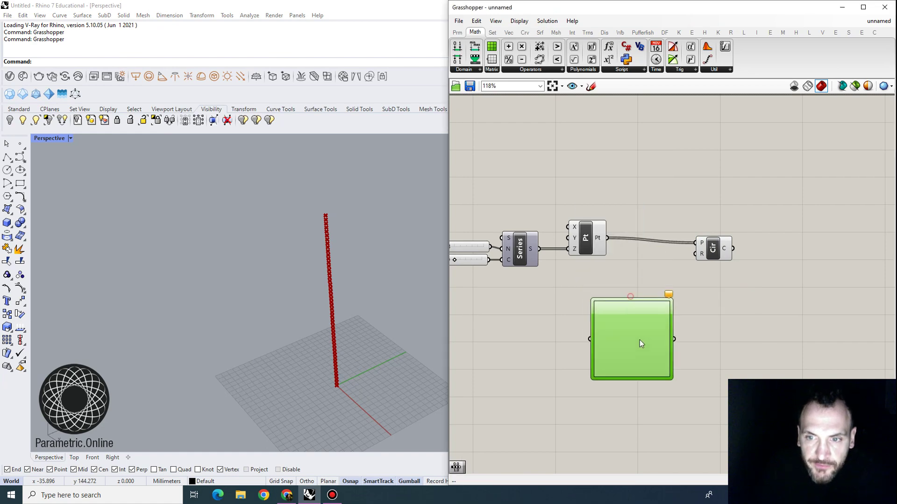
right_click(632, 323)
mouse_move(674, 447)
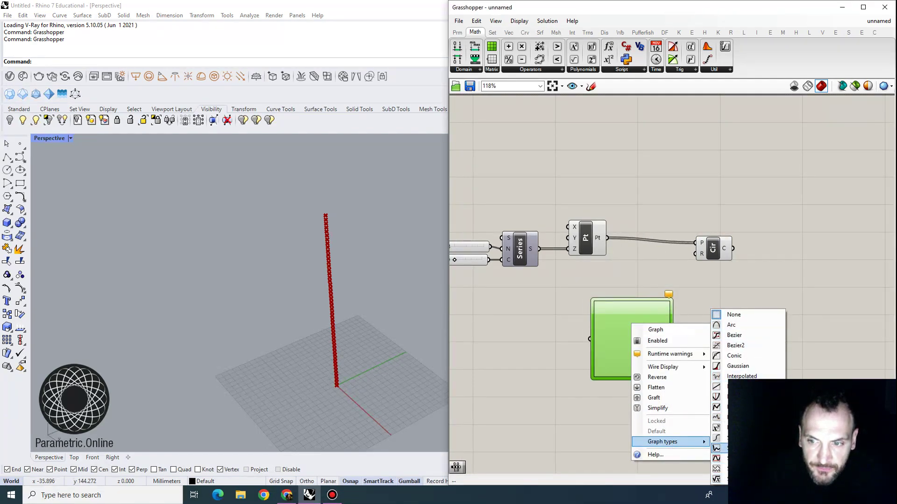
left_click(732, 340)
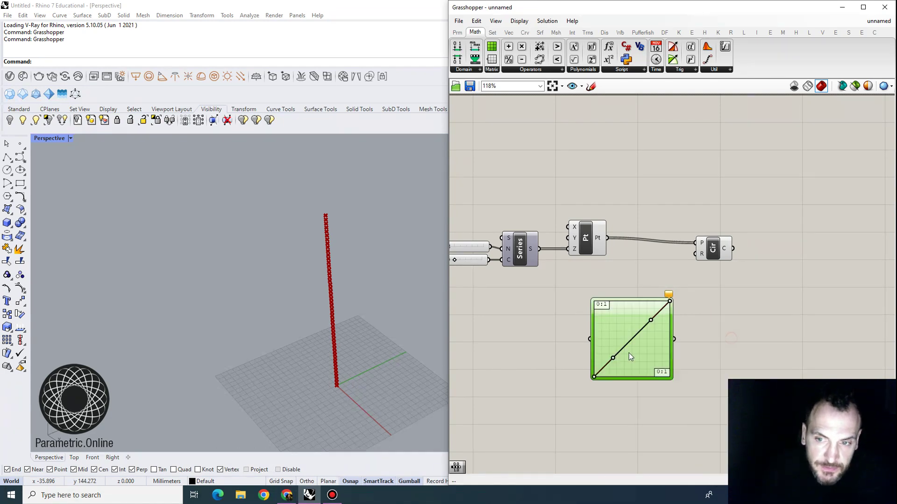
scroll(629, 353, "up", 3)
scroll(651, 329, "down", 3)
right_click_drag(623, 309, 653, 316)
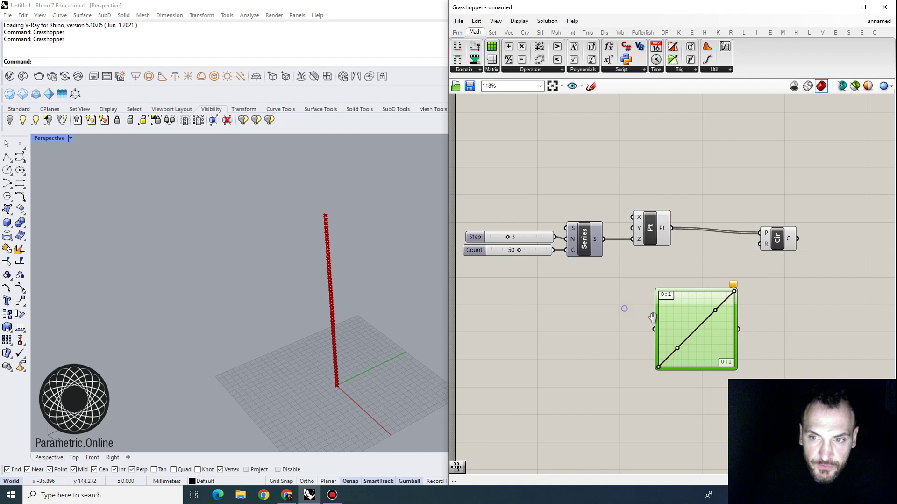
- Shift the Graph Mapper slightly on the canvas and bend its Bezier curve by pulling the lower handle toward the lower edge's middle
mouse_move(683, 317)
left_mouse_down()
mouse_move(686, 337)
mouse_move(684, 317)
left_mouse_up()
right_click_drag(615, 283, 634, 282)
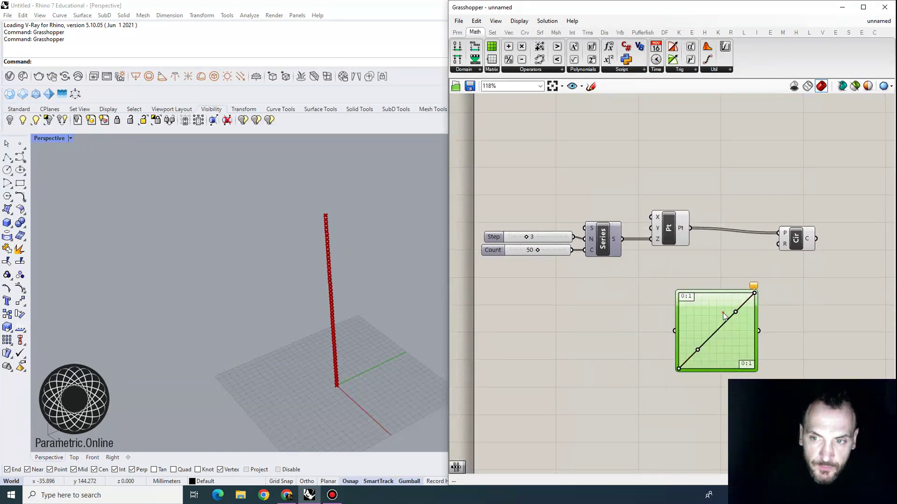
left_click_drag(726, 315, 742, 308)
right_click_drag(711, 317, 667, 312)
scroll(663, 303, "up", 2)
right_click_drag(649, 267, 672, 272)
right_click_drag(638, 297, 697, 310)
scroll(693, 306, "down", 1)
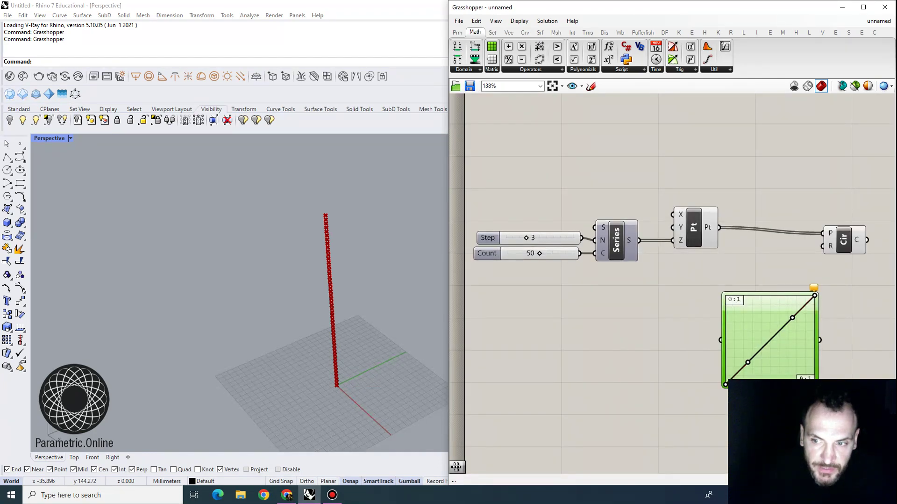
scroll(860, 358, "up", 3)
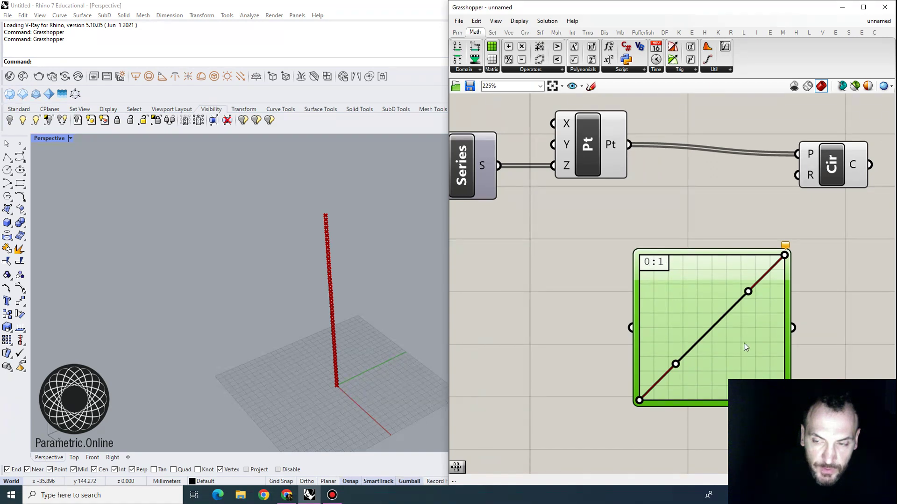
scroll(746, 346, "down", 2)
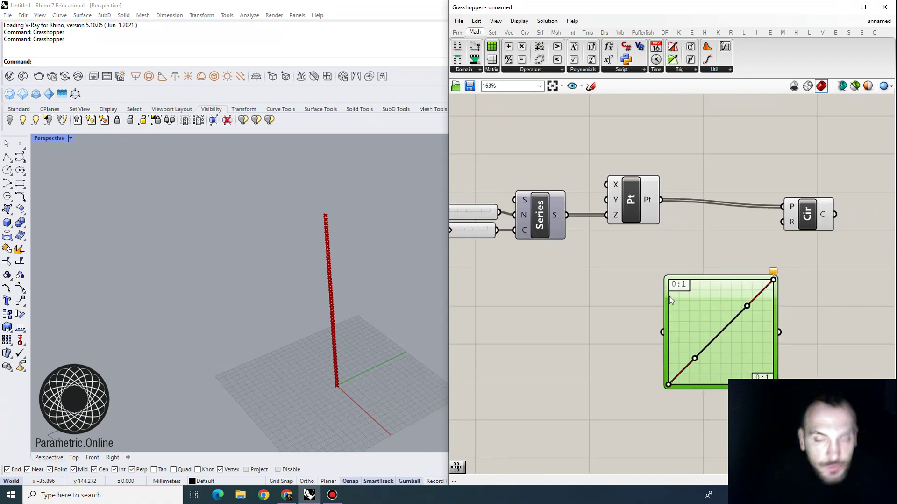
scroll(685, 299, "up", 1)
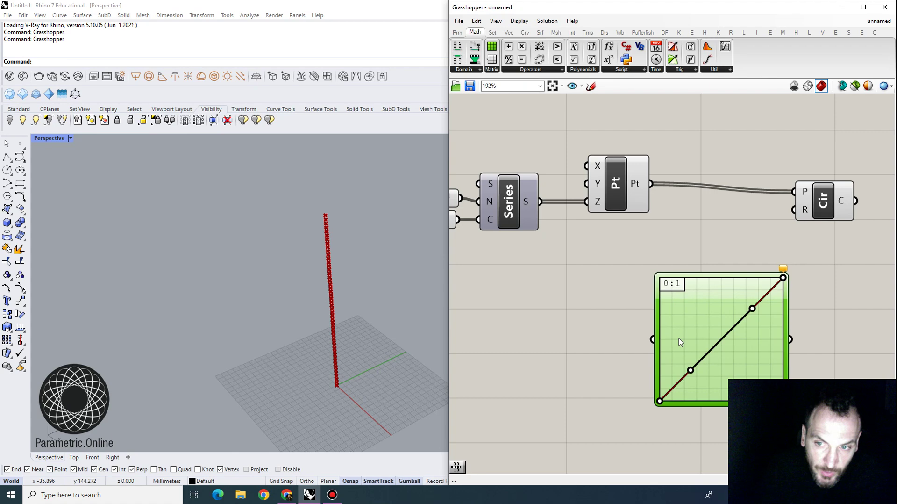
left_click_drag(691, 371, 729, 380)
scroll(746, 323, "down", 3)
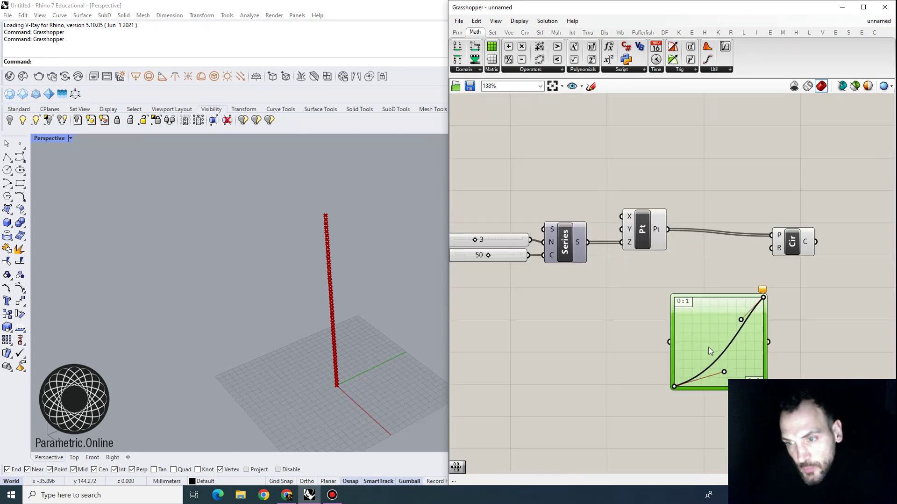
- Add a Range component beside the Graph Mapper's input side
scroll(627, 327, "up", 1)
double_click(627, 327)
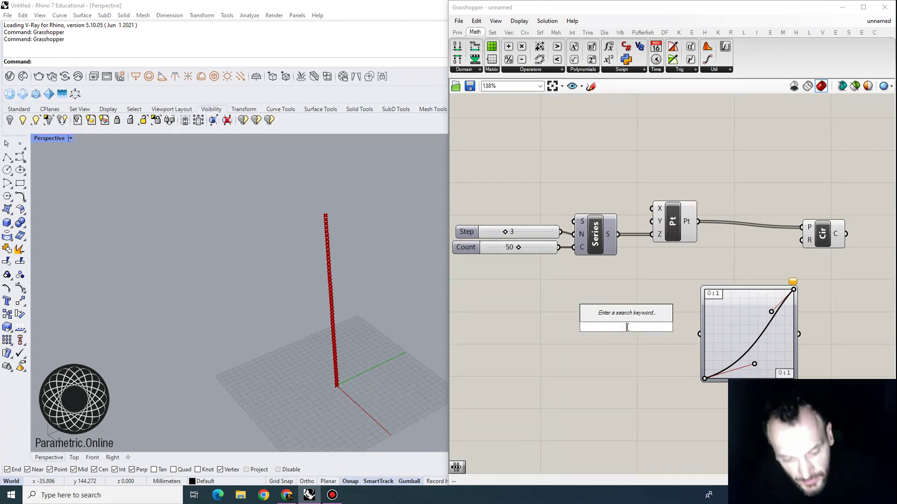
type("range")
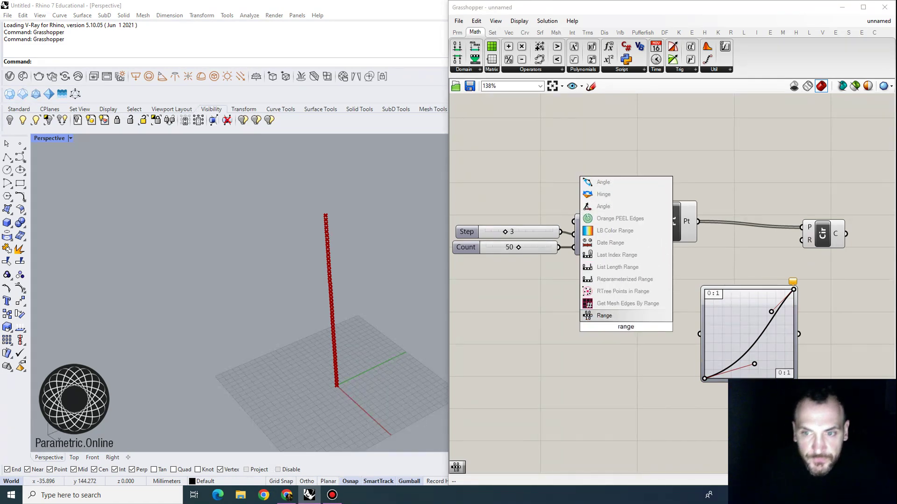
key("Return")
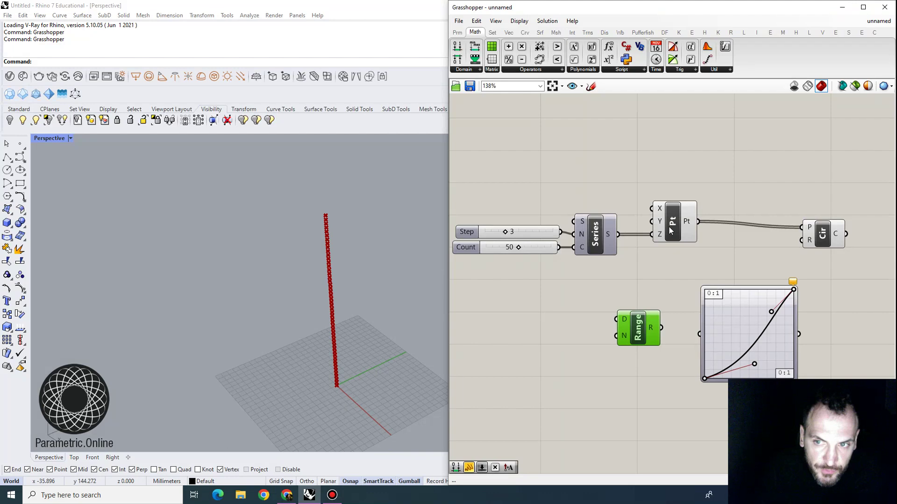
- Connect the Count slider to the Range component's N input, shift the Series component upward, and inspect the Range output list
scroll(607, 236, "up", 3)
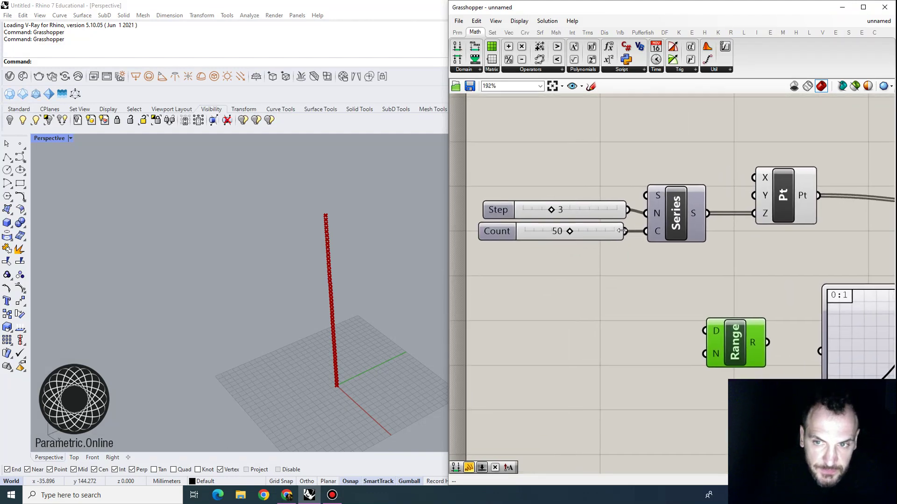
left_click_drag(626, 234, 705, 354)
left_click_drag(678, 227, 679, 203)
right_click_drag(755, 332, 666, 305)
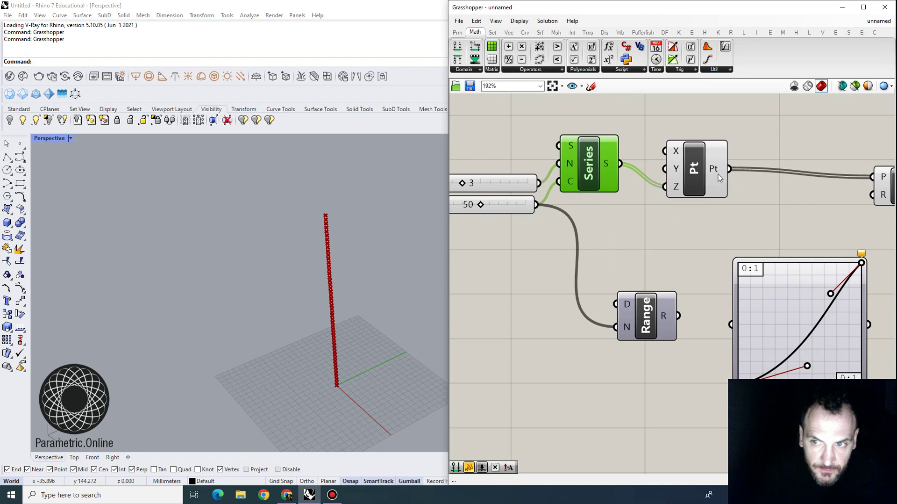
mouse_move(664, 322)
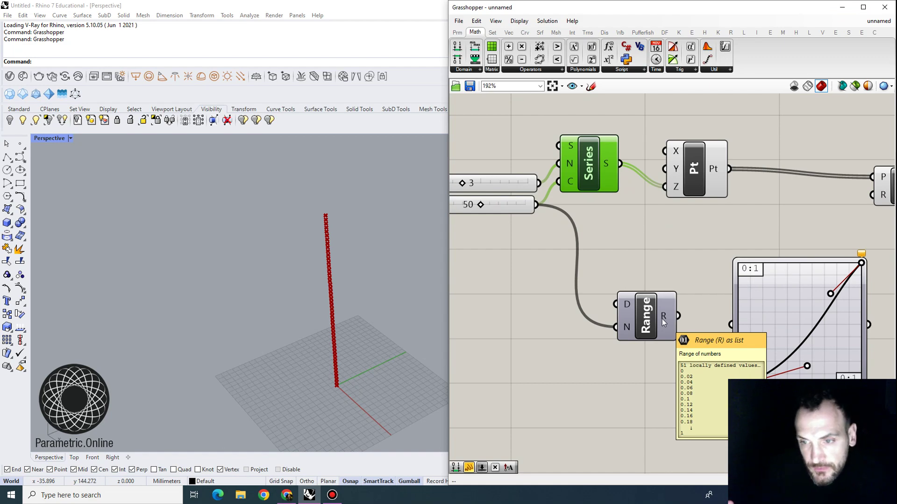
- Apply an expression to the Range component's N input
right_click(625, 326)
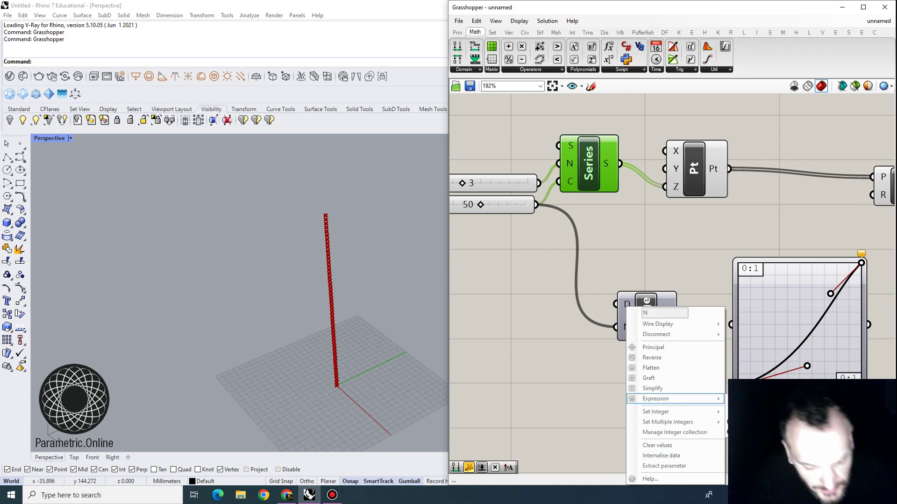
left_click(749, 421)
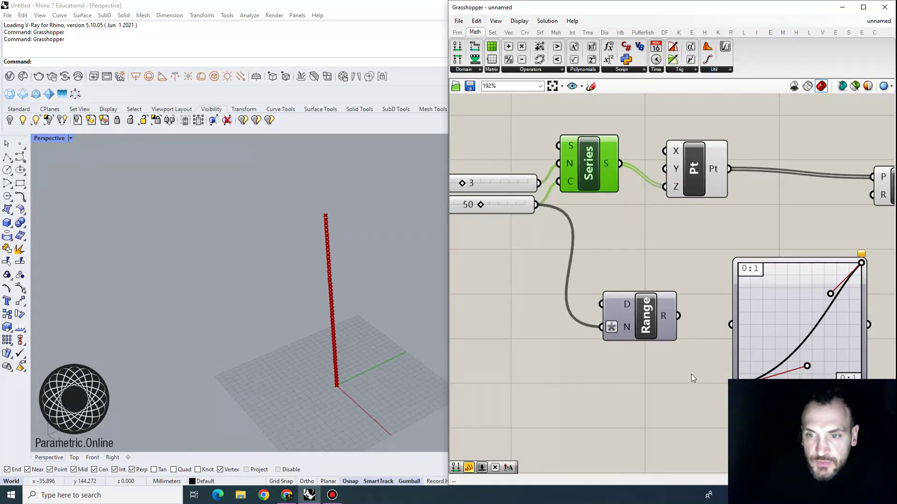
left_click(692, 374)
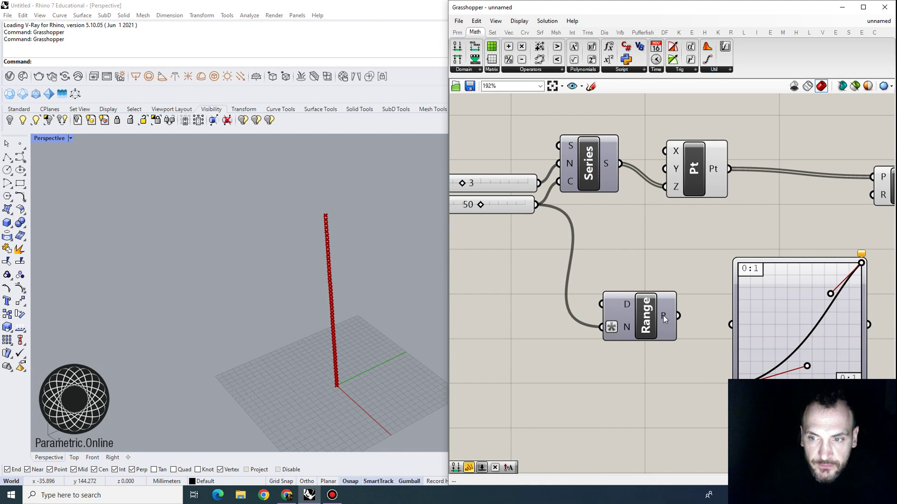
- Connect the Range output to the Graph Mapper's input and place the mapper closer to the Range component
mouse_move(678, 316)
left_mouse_down()
mouse_move(730, 324)
mouse_move(673, 303)
mouse_move(690, 316)
left_mouse_up()
scroll(730, 324, "down", 2)
left_click(584, 304)
right_click_drag(711, 304, 631, 293)
double_click(719, 307)
left_click(715, 332)
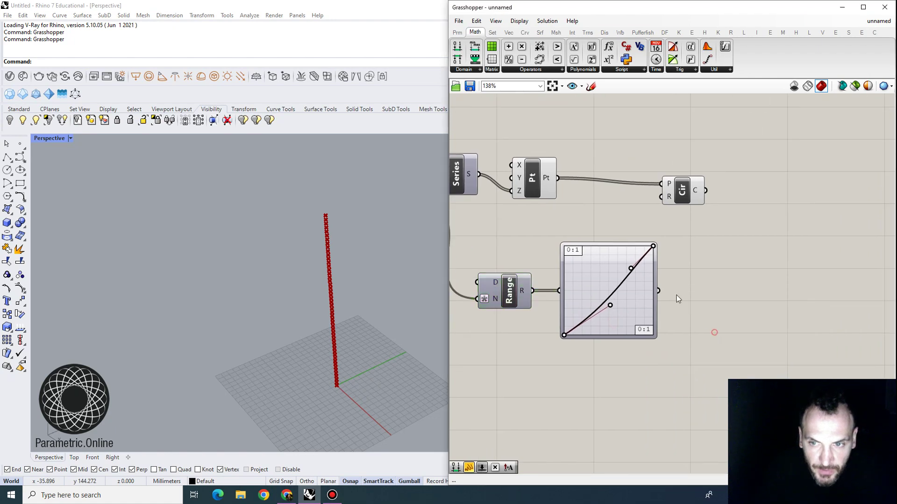
- Add a Multiplication component after the Graph Mapper and connect the mapper's output to its A input
scroll(584, 255, "up", 3)
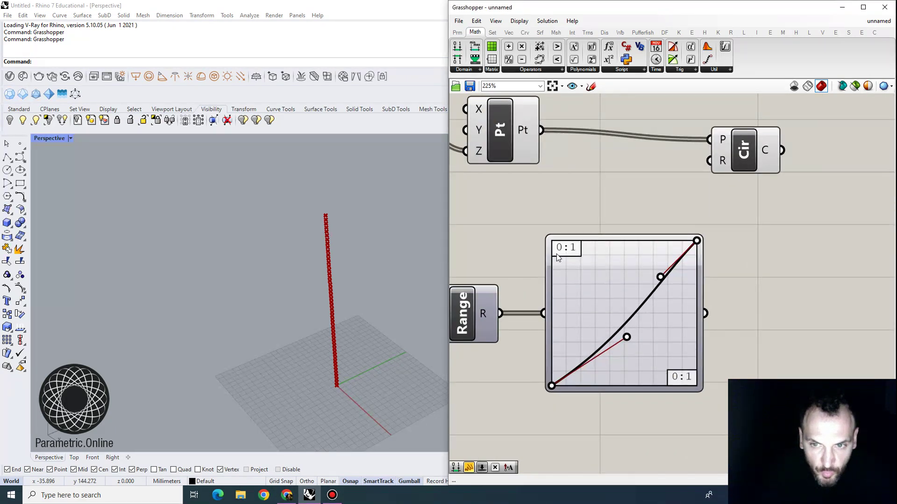
scroll(566, 243, "down", 2)
double_click(726, 291)
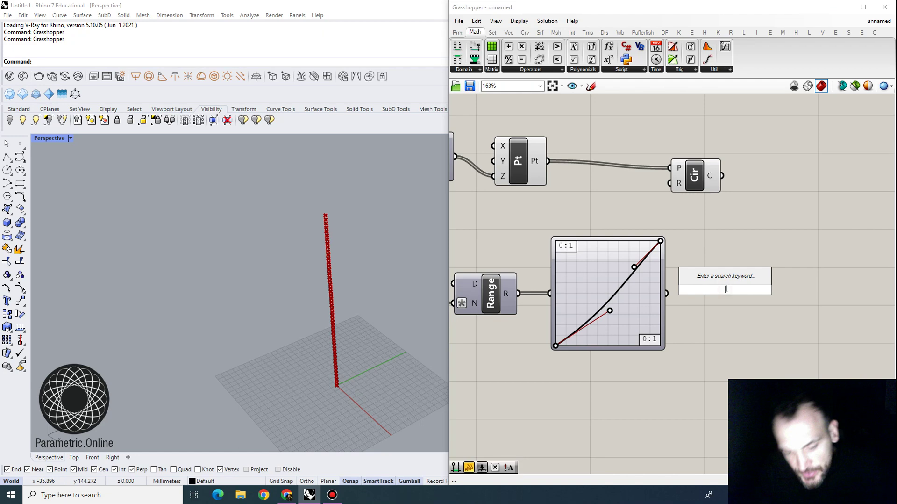
type("mul")
left_click(707, 207)
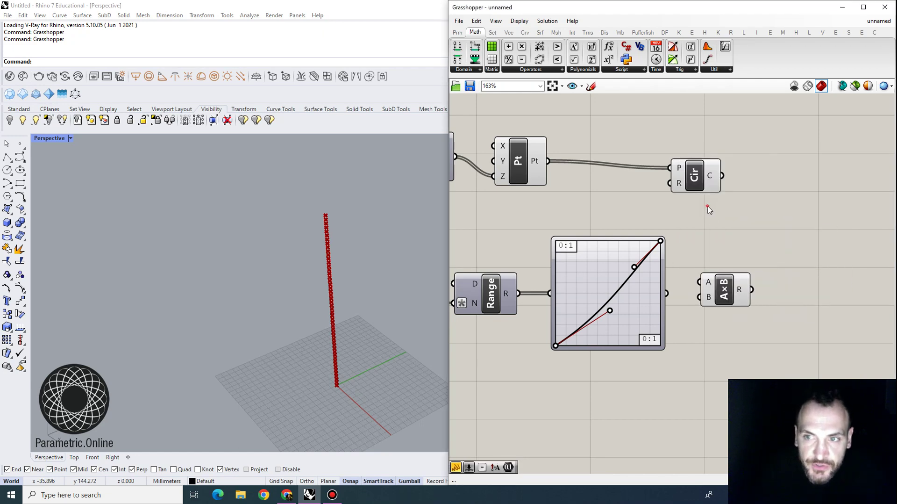
left_click_drag(744, 289, 787, 308)
left_click_drag(667, 293, 740, 299)
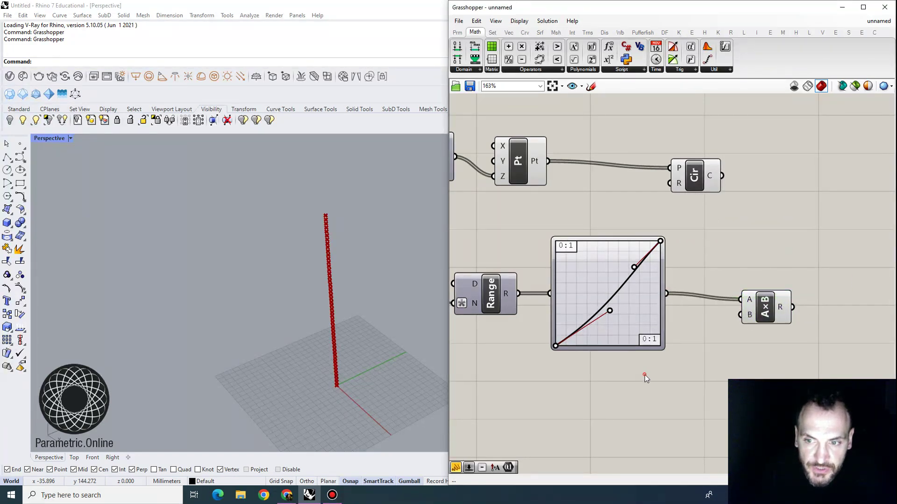
- Add a number slider with the value 100 and connect it to the Multiplication component's B input
double_click(645, 374)
type("100")
key("Return")
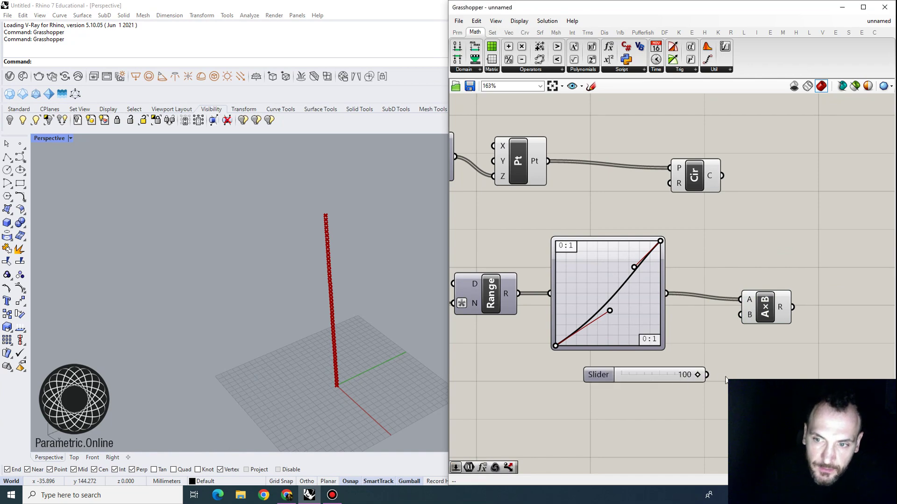
left_click_drag(707, 373, 741, 314)
- Move the Circle component farther along and connect the Multiplication result to its radius input
scroll(669, 252, "down", 3)
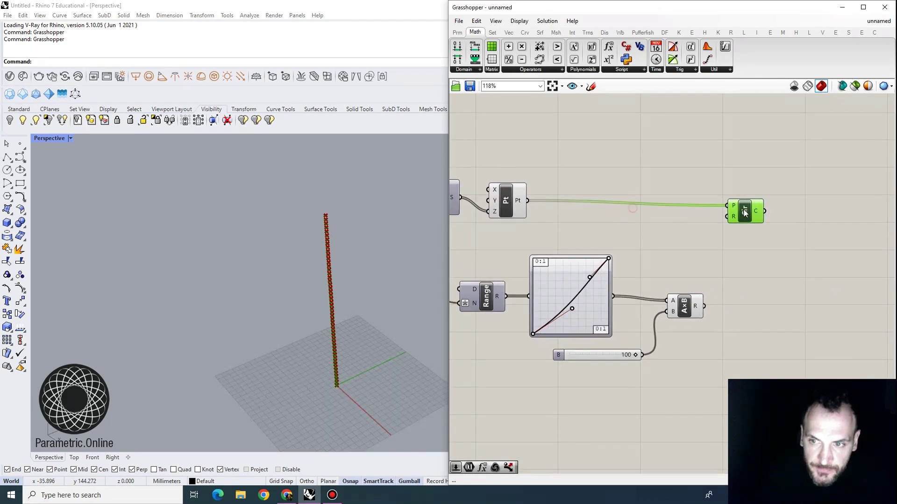
left_click_drag(708, 301, 767, 207)
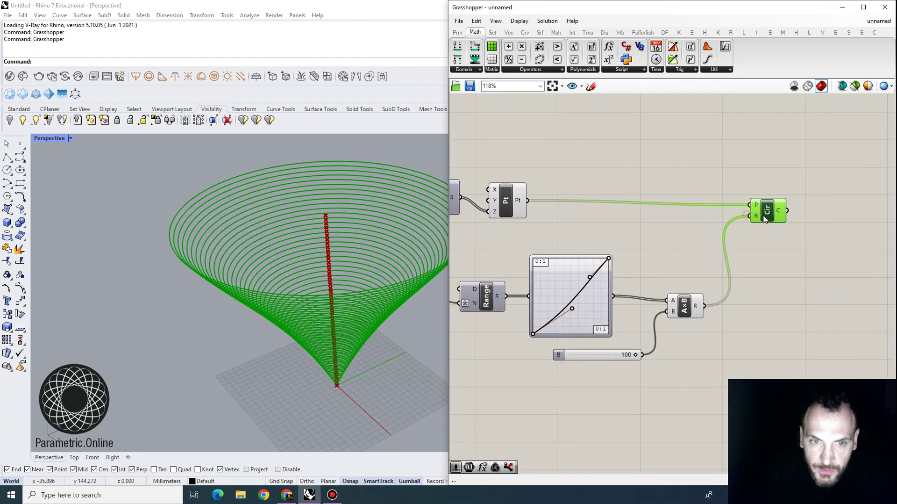
left_click(740, 267)
- Reshape the Bezier graph by raising its start point and pulling the lower handle down and farther along the curve
scroll(411, 295, "down", 2)
right_click_drag(407, 337, 398, 295)
scroll(374, 302, "down", 5)
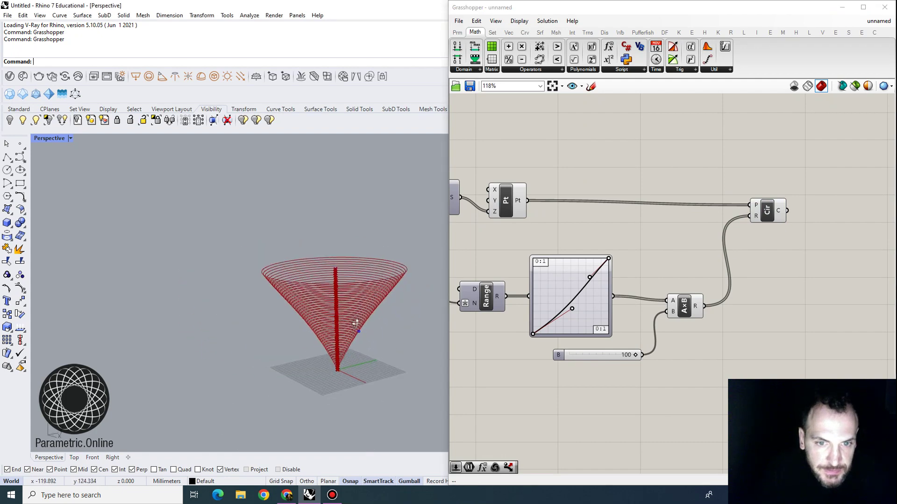
right_click_drag(356, 322, 354, 304)
right_click_drag(511, 273, 525, 276)
scroll(556, 298, "up", 4)
scroll(386, 270, "up", 2)
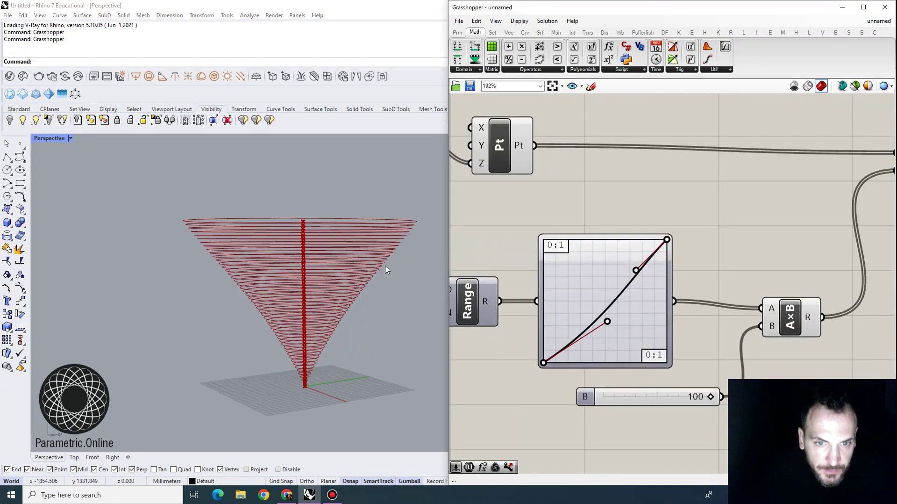
left_click_drag(601, 329, 617, 344)
left_click_drag(546, 362, 550, 336)
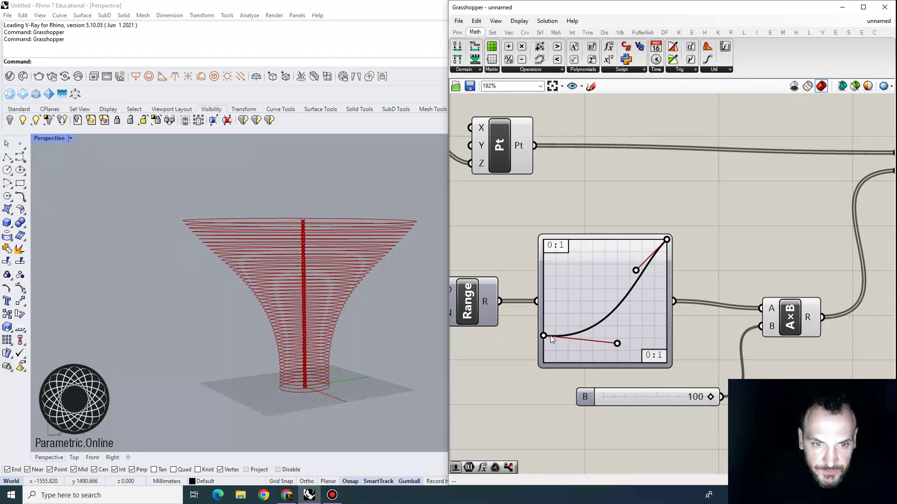
mouse_move(617, 339)
left_mouse_down()
mouse_move(611, 315)
mouse_move(634, 350)
mouse_move(632, 342)
left_mouse_up()
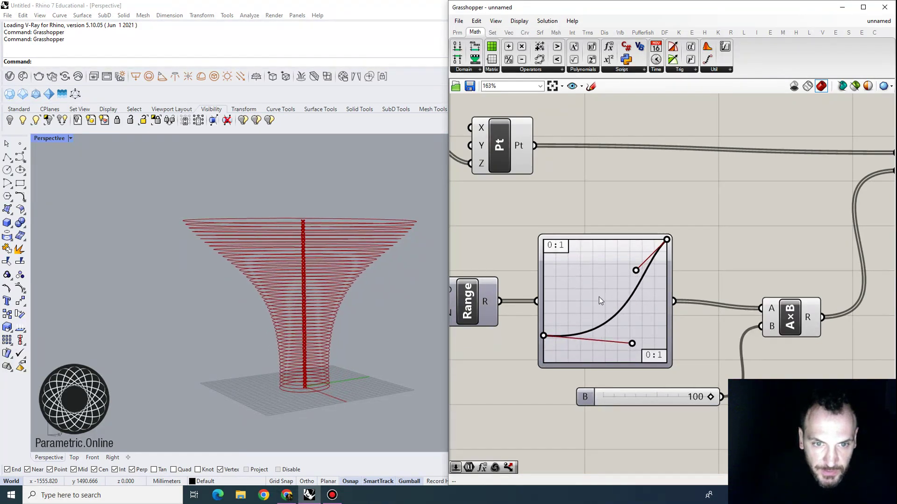
- Add a Loft component and connect the Circle output to its curves input
scroll(602, 300, "down", 3)
right_click_drag(769, 282, 627, 278)
double_click(653, 268)
type("loft")
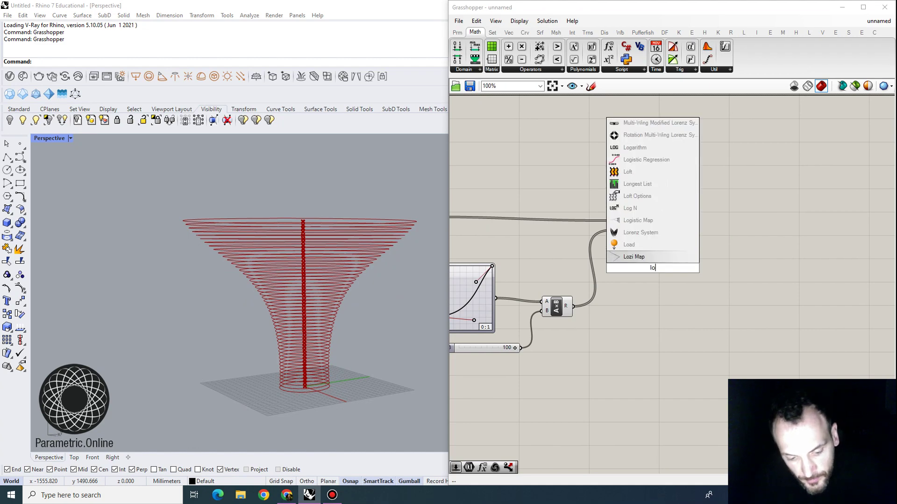
left_click(648, 264)
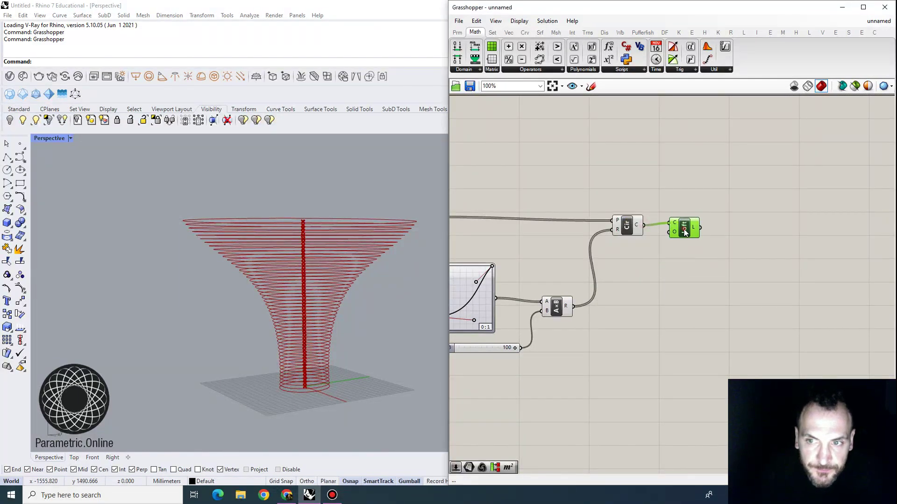
- Adjust the Count and Step sliders so that fewer circles are spaced farther apart
mouse_move(421, 290)
right_mouse_down()
mouse_move(367, 256)
mouse_move(373, 296)
mouse_move(380, 290)
right_mouse_up()
right_click_drag(533, 269, 677, 280)
right_click_drag(537, 253, 654, 262)
scroll(552, 259, "up", 3)
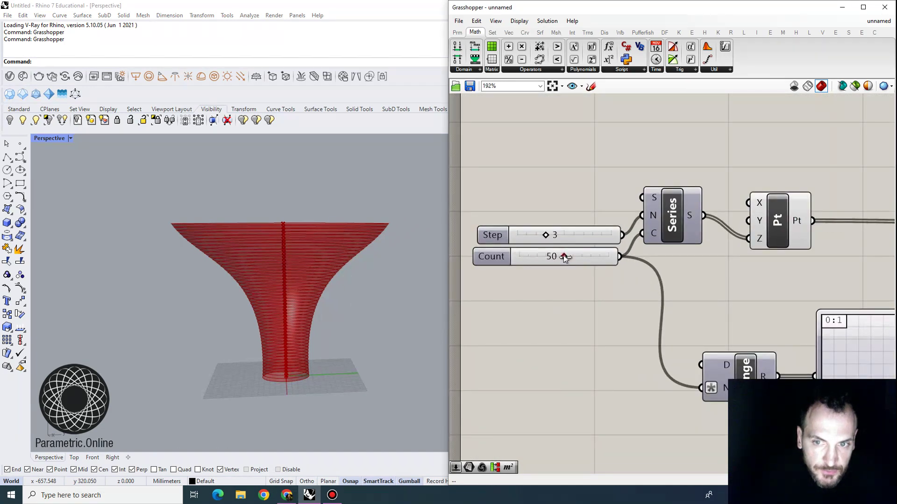
left_click_drag(565, 257, 595, 235)
- Pull both Bezier handles in the Graph Mapper to its far edge to flare the lofted shape sharply at the rim
scroll(331, 260, "down", 2)
right_click_drag(331, 260, 317, 230)
scroll(327, 239, "up", 5)
scroll(318, 230, "down", 2)
scroll(766, 307, "down", 1)
right_click_drag(769, 307, 521, 249)
scroll(624, 326, "up", 2)
left_click_drag(643, 351, 691, 345)
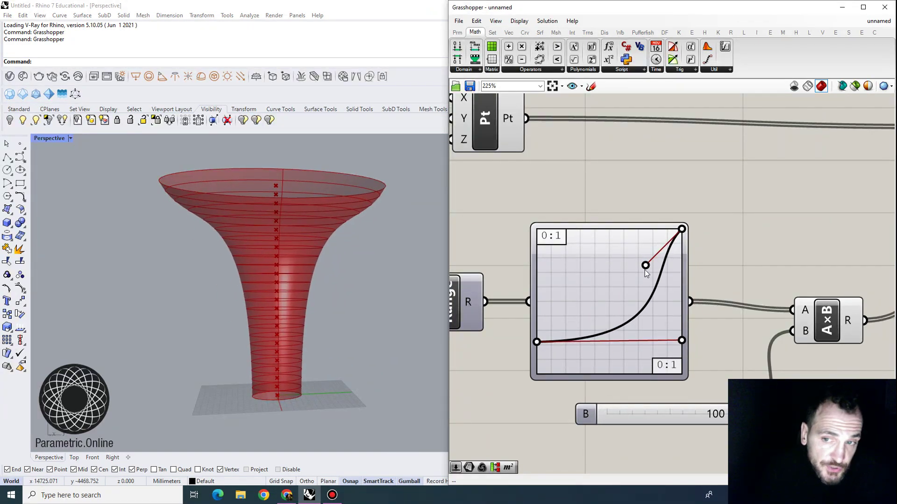
left_click_drag(645, 273, 681, 268)
- Switch the Graph Mapper to the Sine type, raise its start point, and pull the second point inward to shape a vase profile
right_click(619, 279)
mouse_move(654, 394)
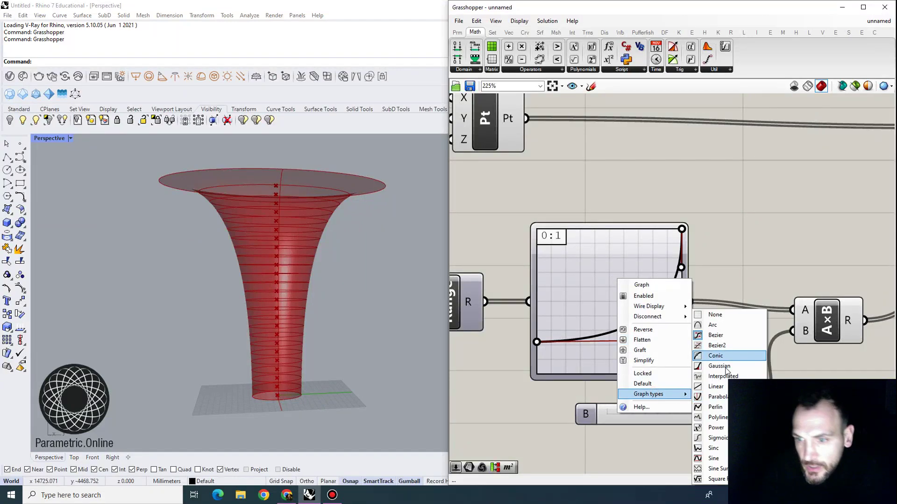
left_click(715, 458)
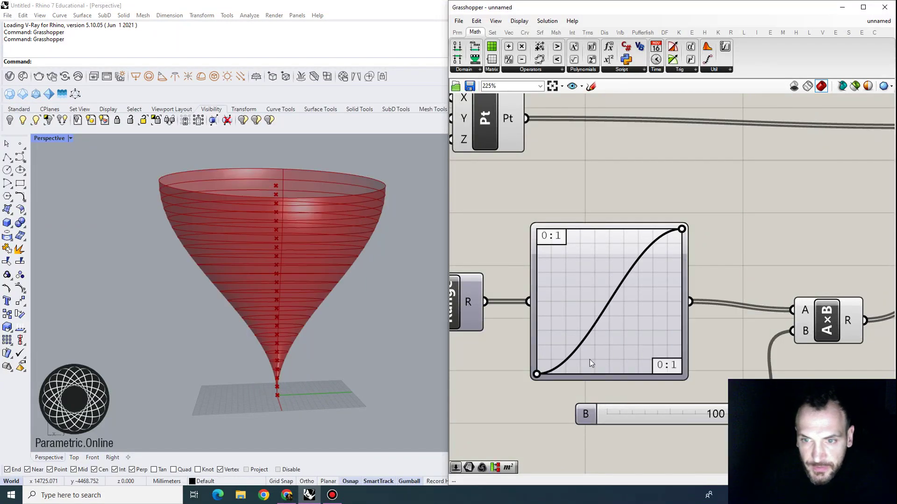
left_click_drag(538, 374, 541, 338)
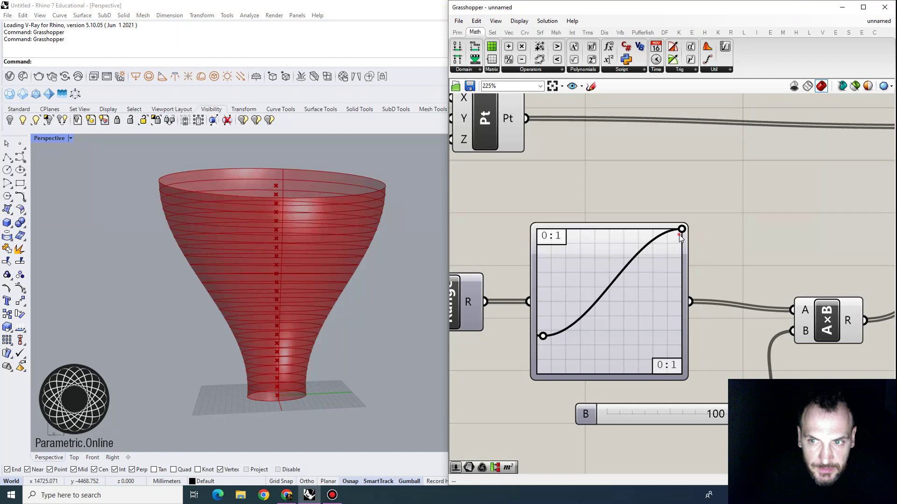
mouse_move(681, 236)
left_mouse_down()
mouse_move(564, 242)
mouse_move(600, 255)
left_mouse_up()
right_click_drag(352, 257, 304, 275)
scroll(513, 228, "down", 4)
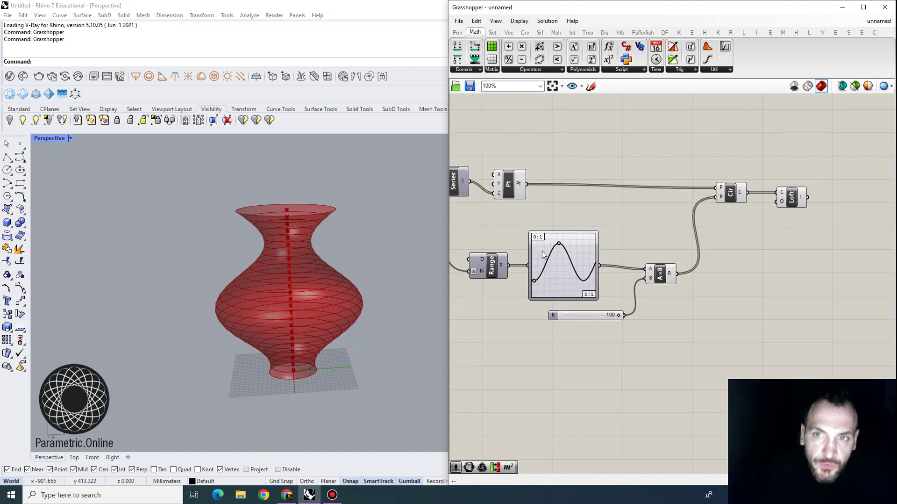
- Add a Rich Graph Mapper component beneath the multiplier slider and connect the Range output to its V input
scroll(566, 249, "up", 1)
scroll(538, 225, "down", 2)
right_click_drag(523, 230, 570, 244)
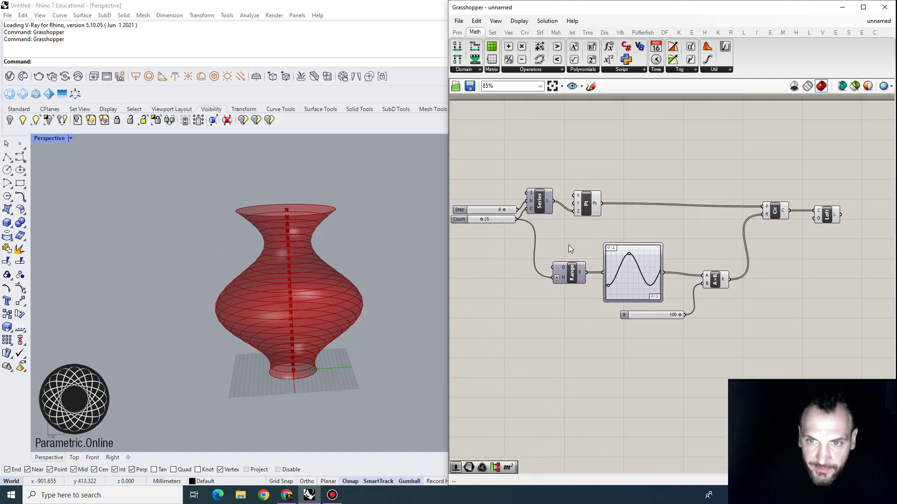
left_click(718, 70)
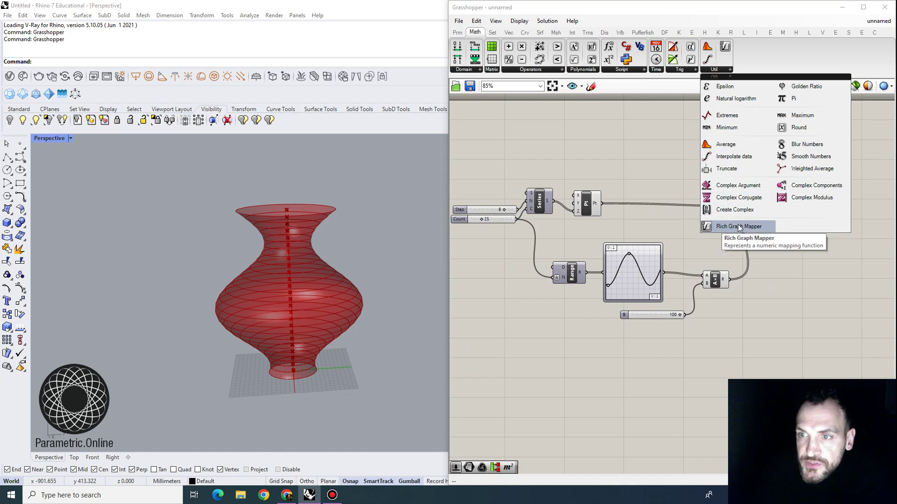
left_click_drag(743, 225, 667, 322)
scroll(646, 358, "up", 2)
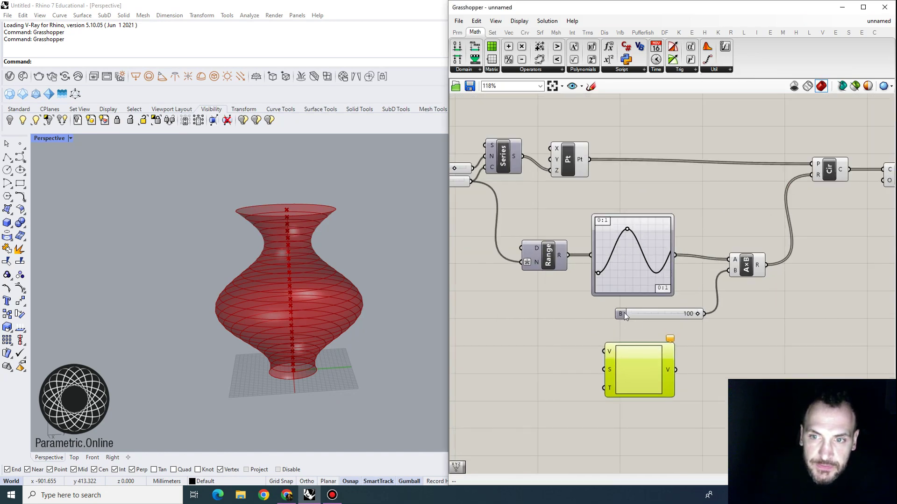
scroll(673, 206, "up", 3)
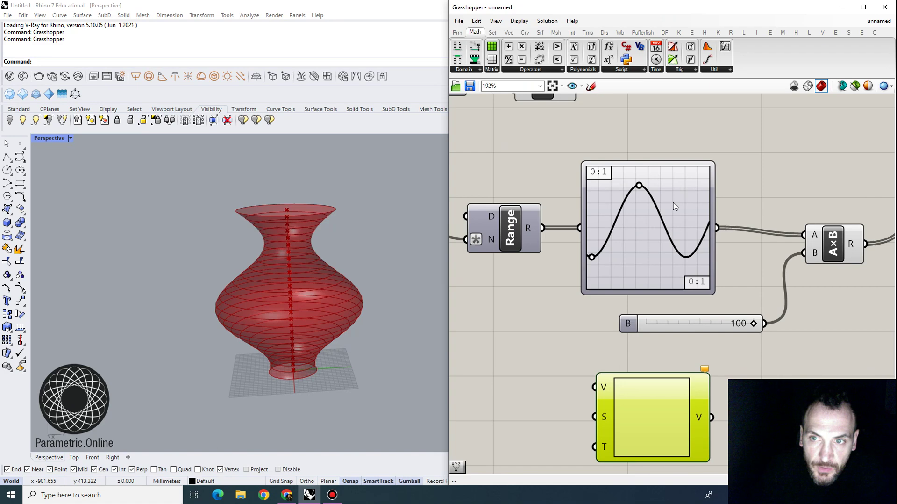
scroll(656, 239, "down", 1)
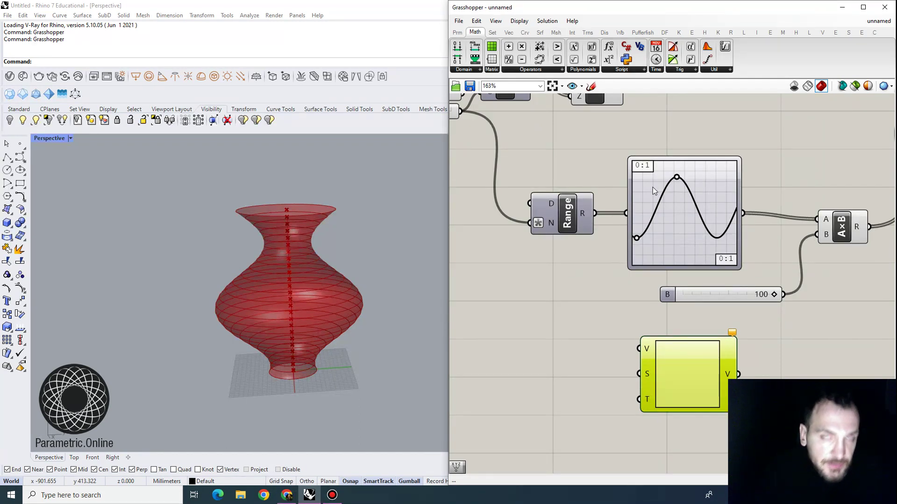
right_click_drag(577, 262, 608, 244)
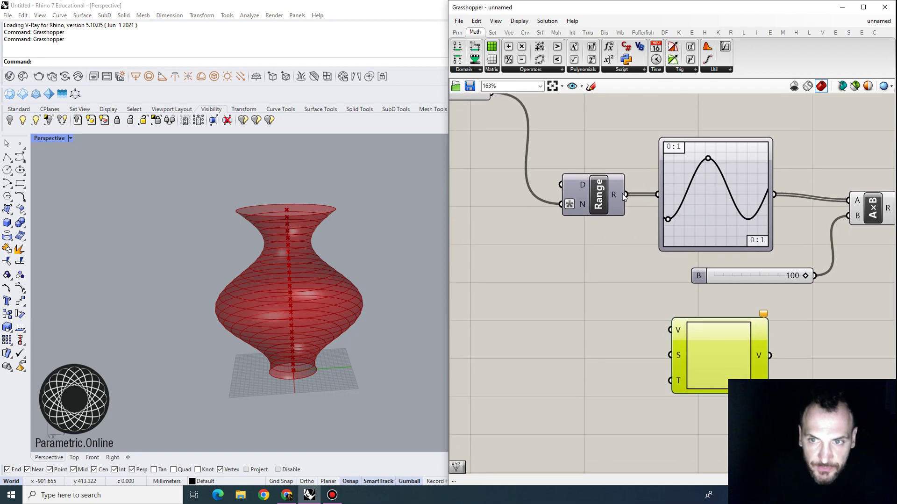
left_click_drag(661, 326, 672, 330)
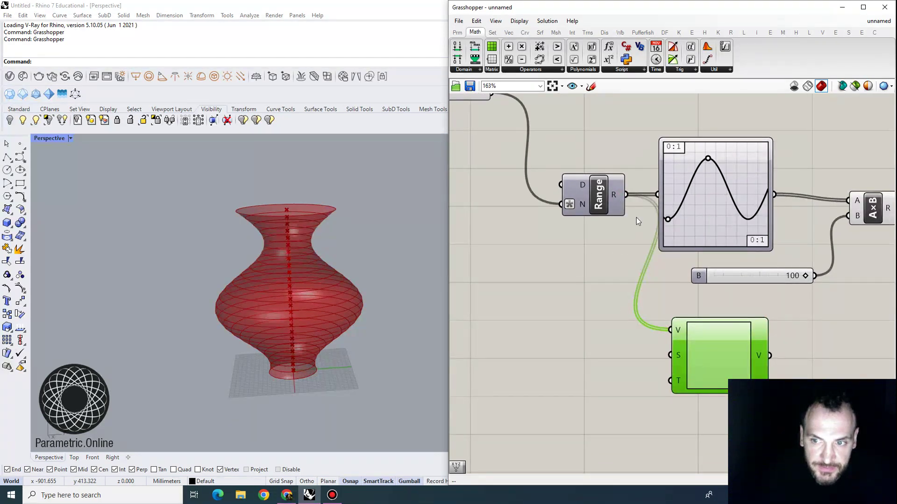
- Set the Rich Graph Mapper's graph type to Sine Summation and inspect its output values
right_click_drag(638, 220, 586, 151)
right_click(665, 287)
mouse_move(748, 369)
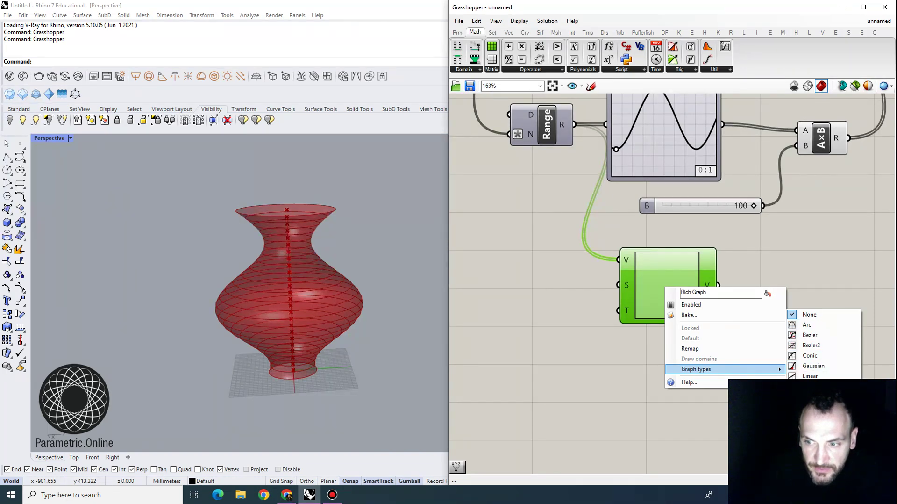
left_click(818, 437)
right_click_drag(714, 299, 672, 333)
scroll(665, 319, "up", 3)
left_click(735, 300)
left_click(672, 304)
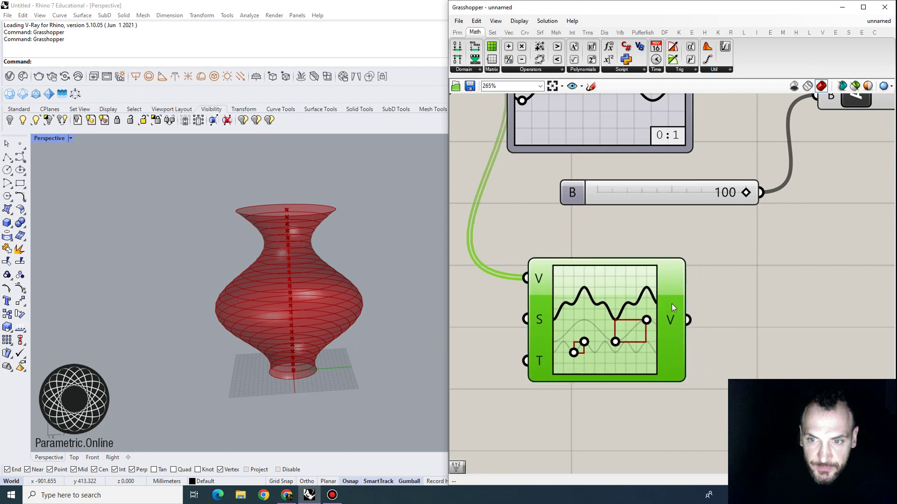
mouse_move(672, 322)
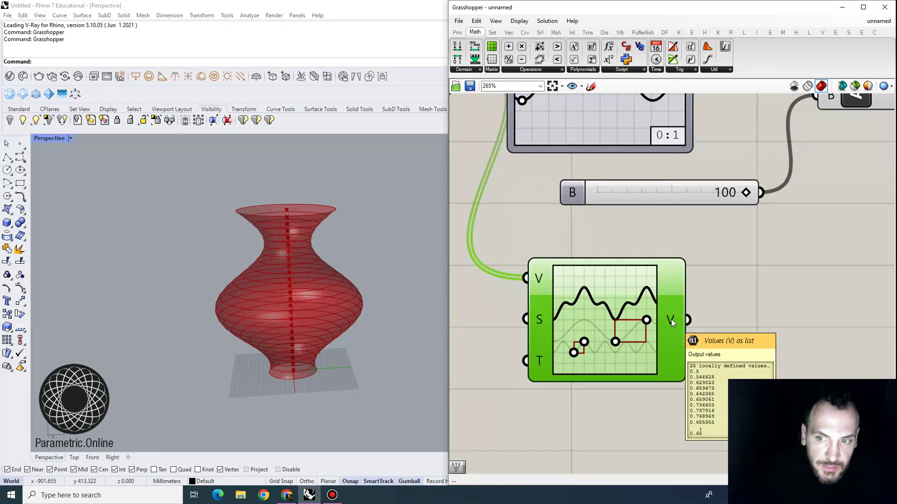
scroll(672, 322, "down", 3)
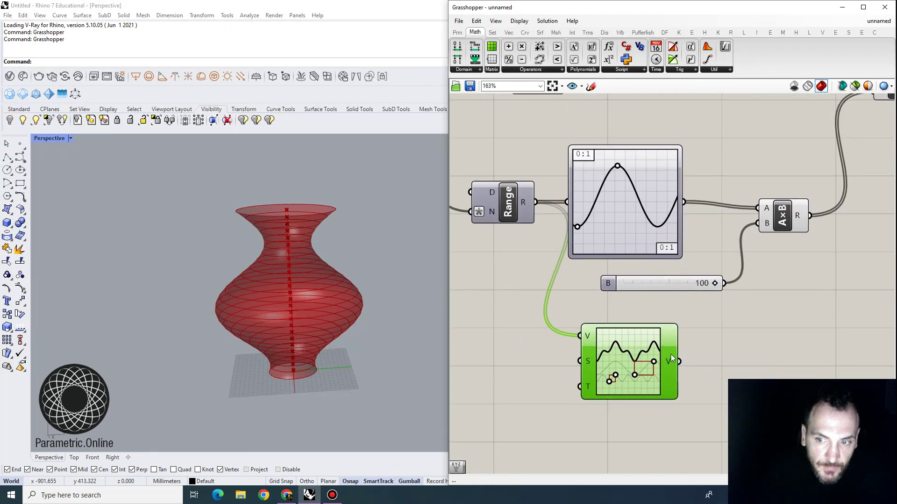
- Lower the sine peak in the original Graph Mapper and replace the multiplication's A input with the Rich Graph Mapper output
right_click(630, 207)
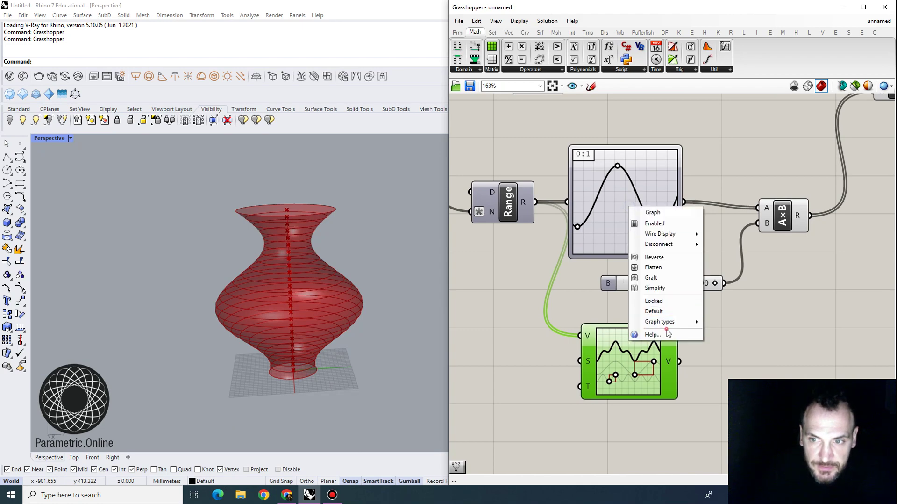
left_click_drag(618, 165, 614, 183)
right_click_drag(670, 313, 665, 273)
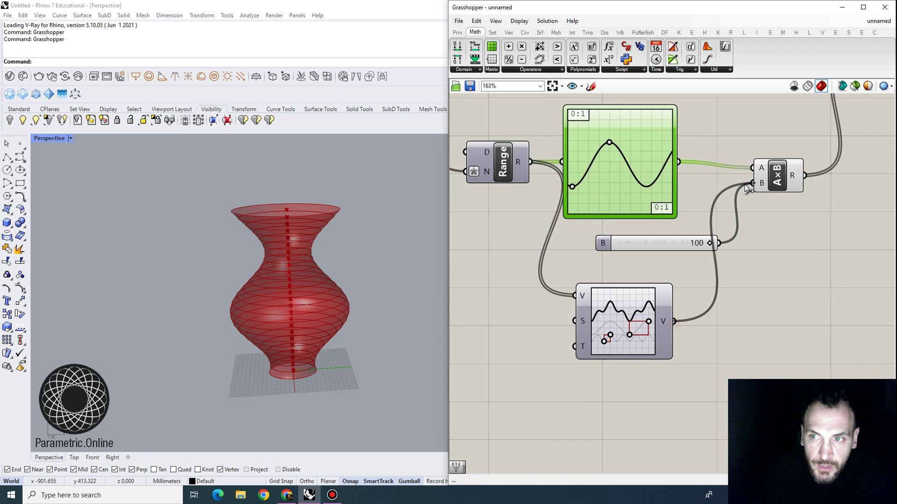
left_click_drag(747, 187, 754, 168)
left_click(764, 246)
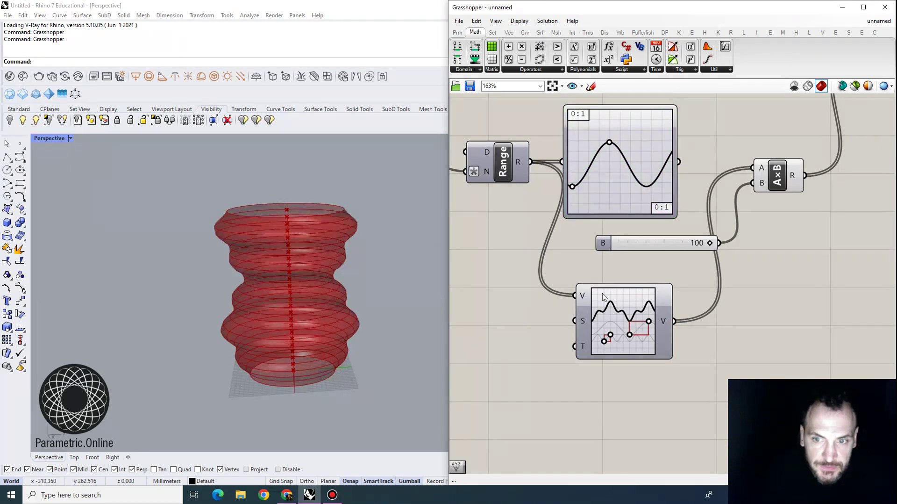
right_click_drag(602, 294, 618, 293)
left_click_drag(619, 292, 617, 300)
right_click(642, 173)
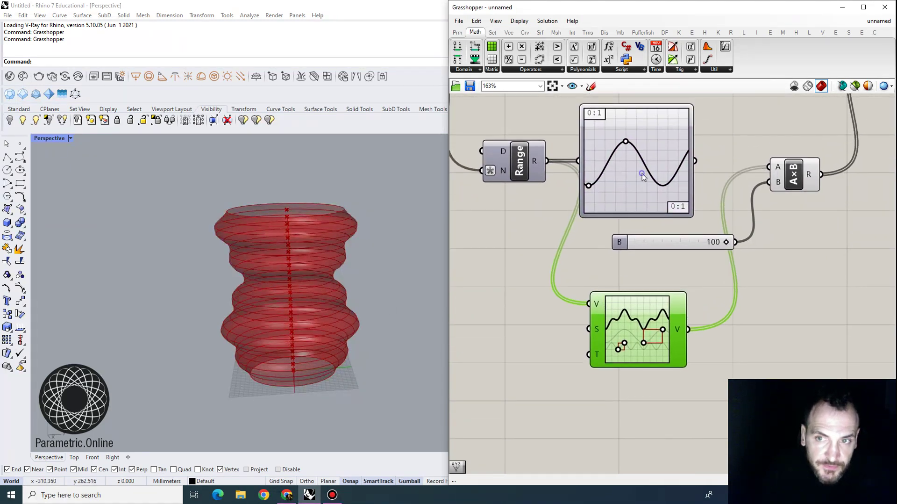
right_click(642, 174)
mouse_move(686, 289)
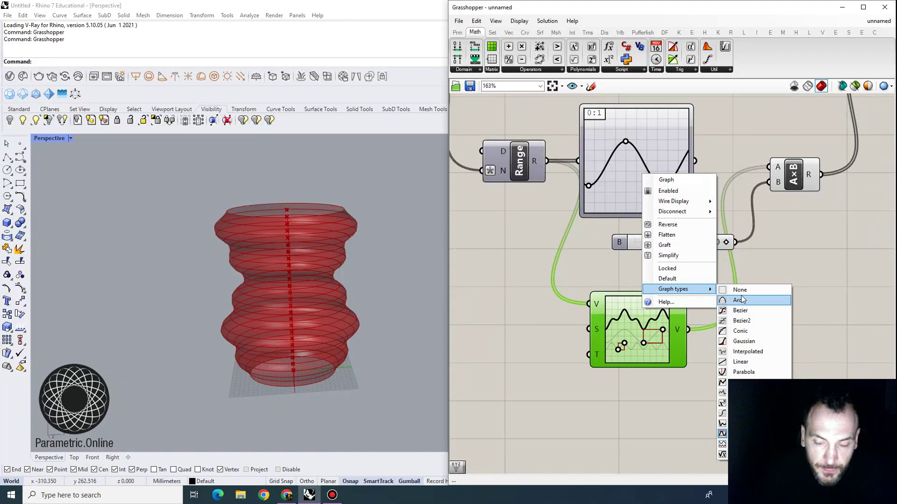
left_click(659, 405)
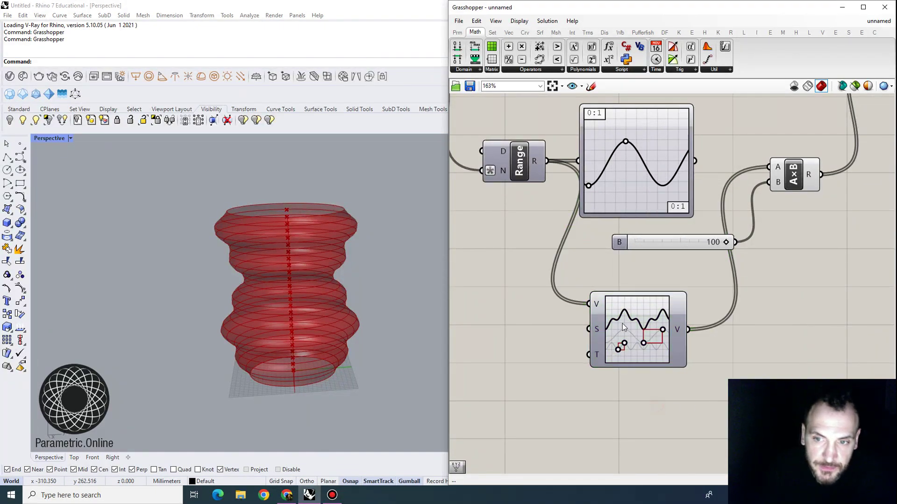
- Switch the Rich Graph Mapper to Bezier2, raise its start point, and reposition its handles to form a bulge beneath a flared rim
right_click(626, 308)
mouse_move(658, 387)
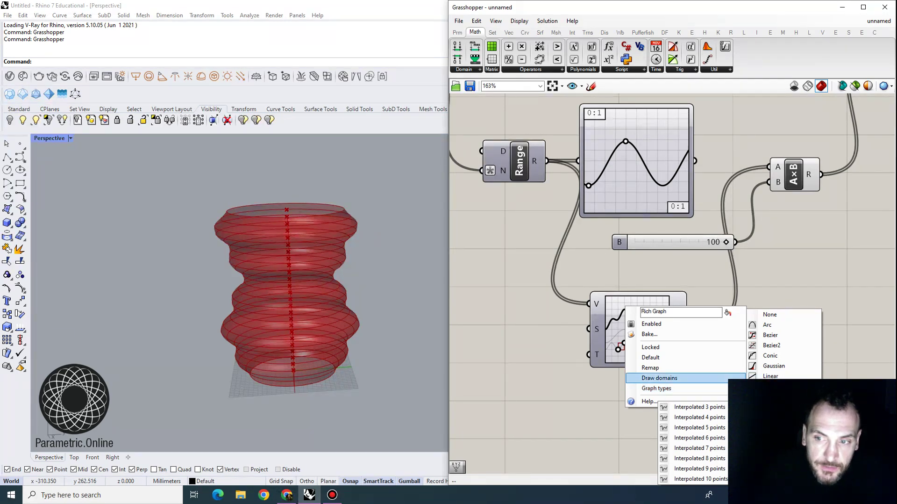
left_click(766, 348)
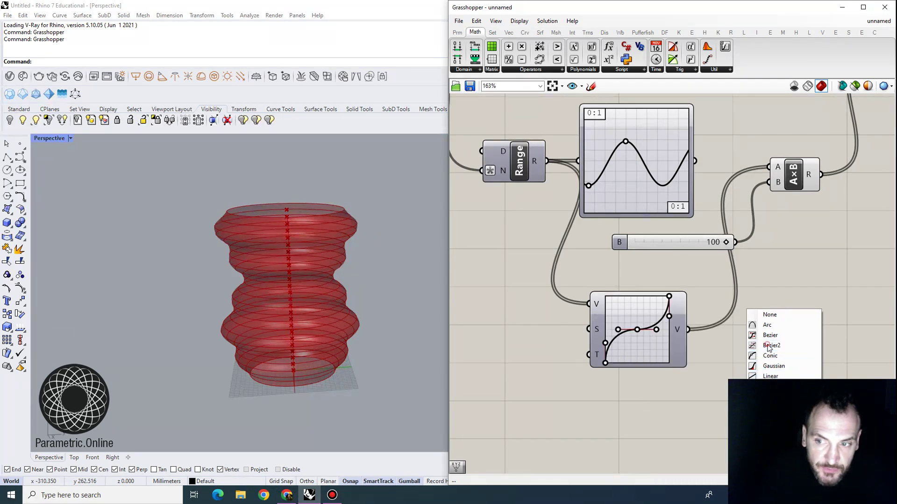
scroll(642, 333, "up", 4)
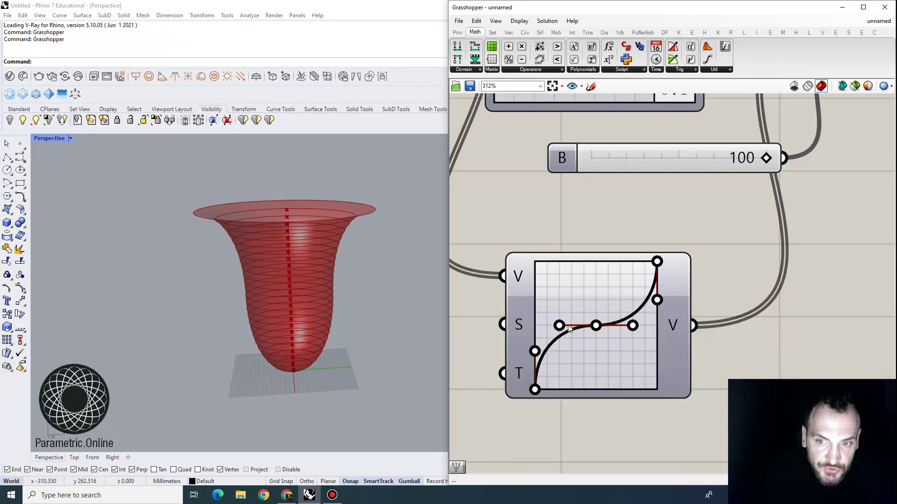
left_click_drag(561, 325, 575, 297)
left_click_drag(535, 351, 586, 374)
left_click_drag(535, 389, 534, 368)
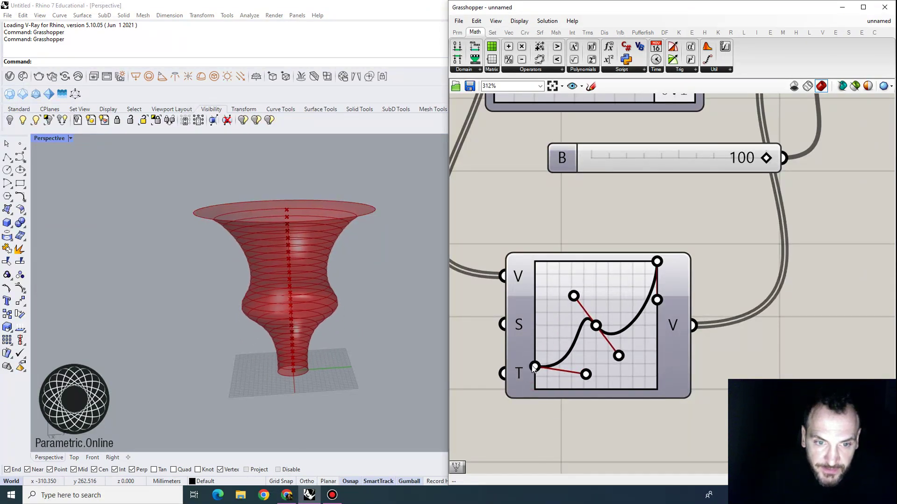
left_click_drag(658, 302, 633, 293)
scroll(489, 291, "down", 2)
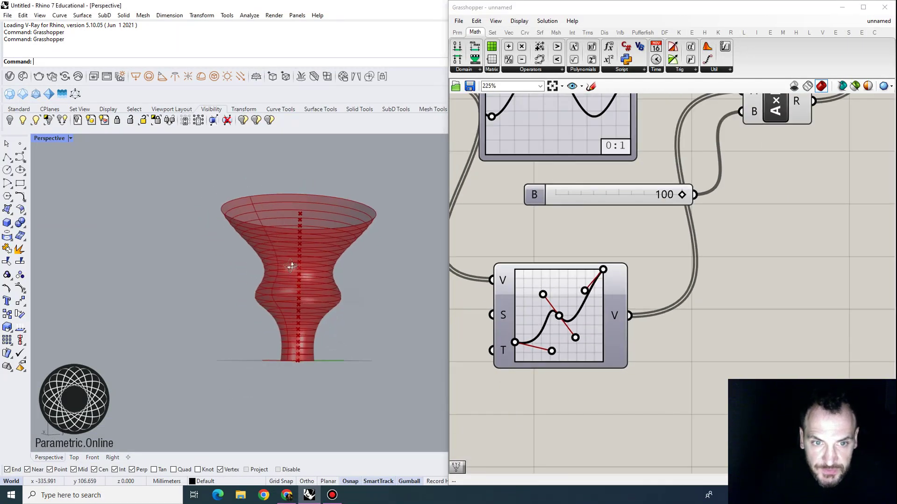
- Shift the Bezier2 curve's middle point, lengthen its upper handle and extend the start handle for a fuller belly on a narrow stem
left_click_drag(559, 314, 523, 279)
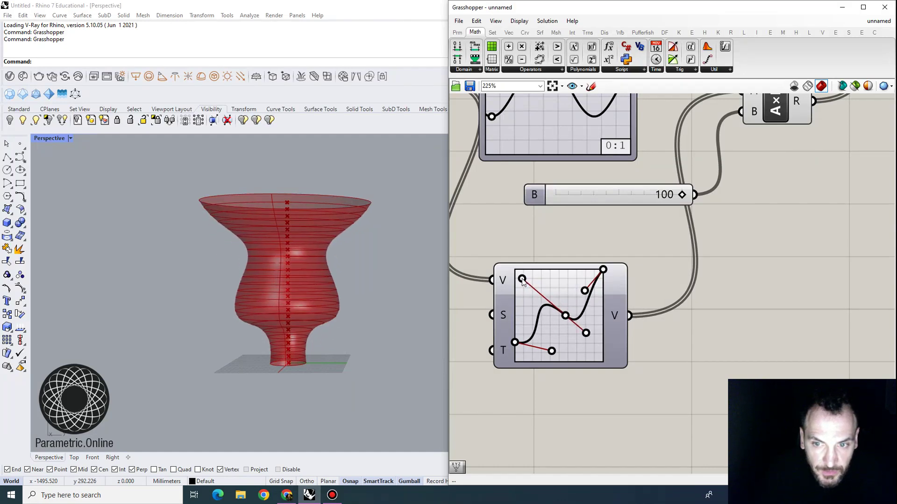
right_click_drag(354, 276, 370, 304)
left_click_drag(515, 342, 572, 350)
right_click_drag(314, 272, 278, 264)
scroll(547, 269, "down", 4)
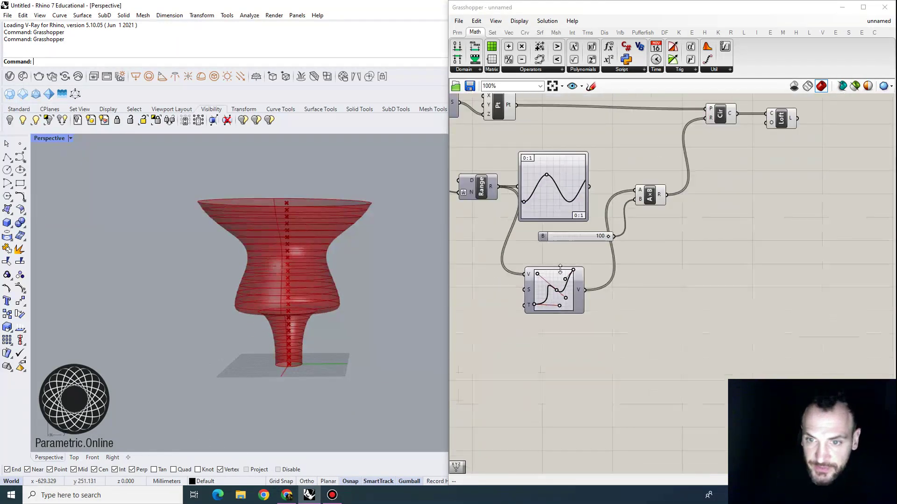
- Change the Rich Graph Mapper's graph type to Interpolated 6 points
right_click_drag(549, 268, 563, 297)
scroll(563, 297, "up", 3)
right_click(563, 303)
mouse_move(613, 389)
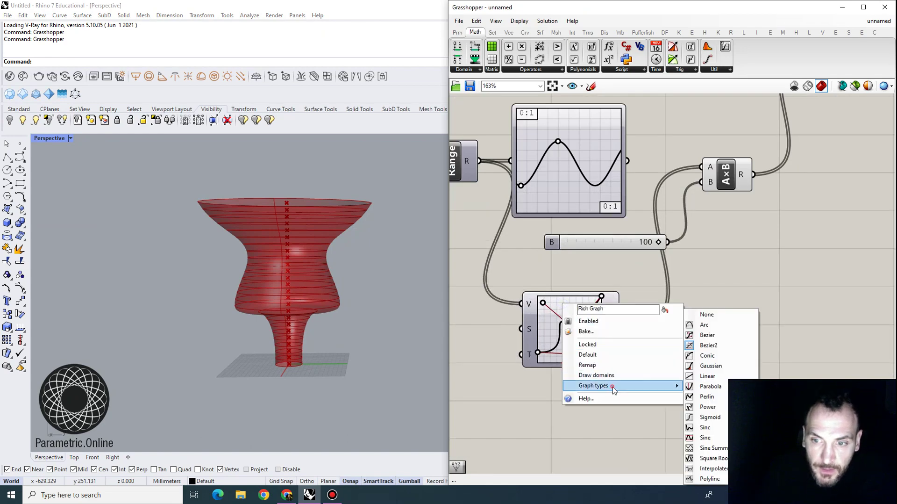
left_click(723, 477)
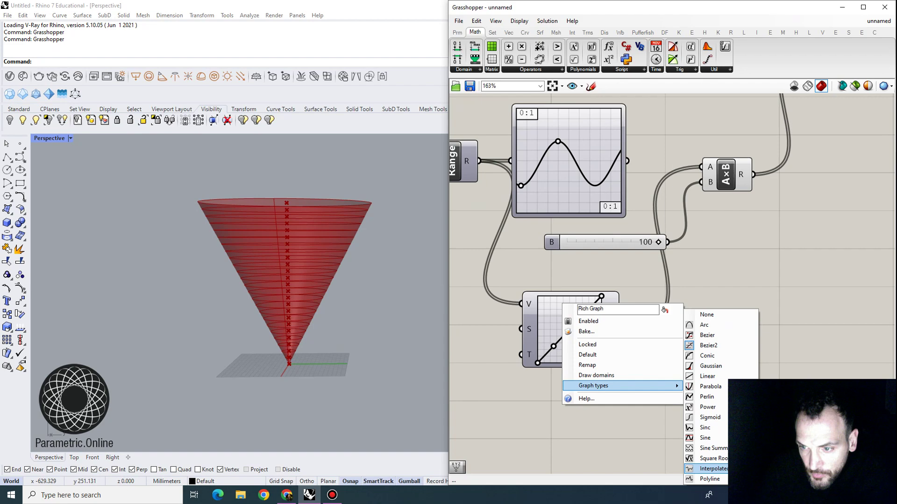
scroll(561, 327, "up", 3)
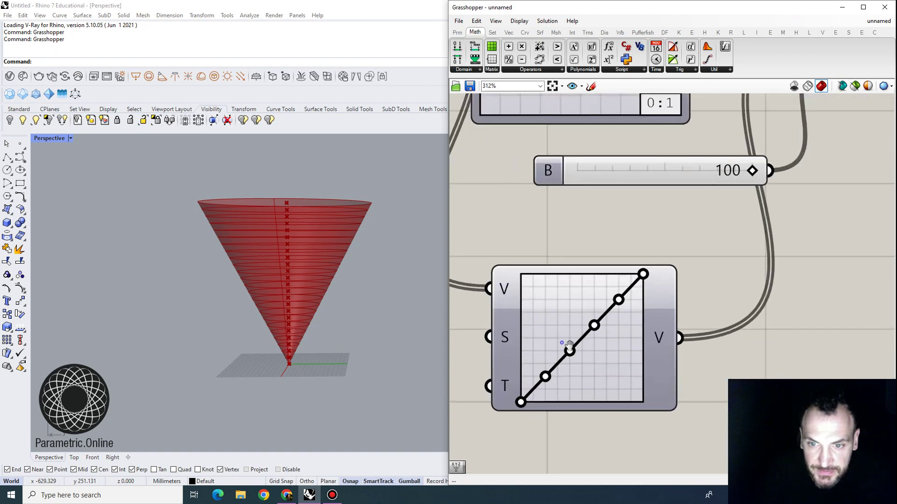
- Move the six interpolated points to alternate peaks and valleys, and reposition the inner ones for a rounded bowl above a narrow waist
left_click_drag(528, 403, 601, 361)
left_click_drag(627, 302, 604, 295)
left_click_drag(650, 276, 651, 334)
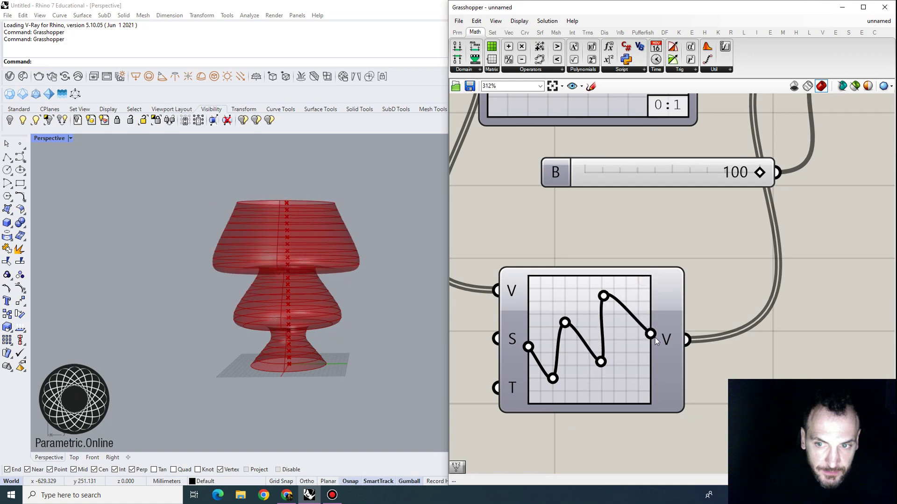
left_click_drag(604, 296, 629, 305)
left_click_drag(601, 361, 552, 343)
- Switch the Rich Graph Mapper to Interpolated 4 points and arrange the points into a goblet profile with a narrow waist
right_click(572, 310)
left_click(619, 389)
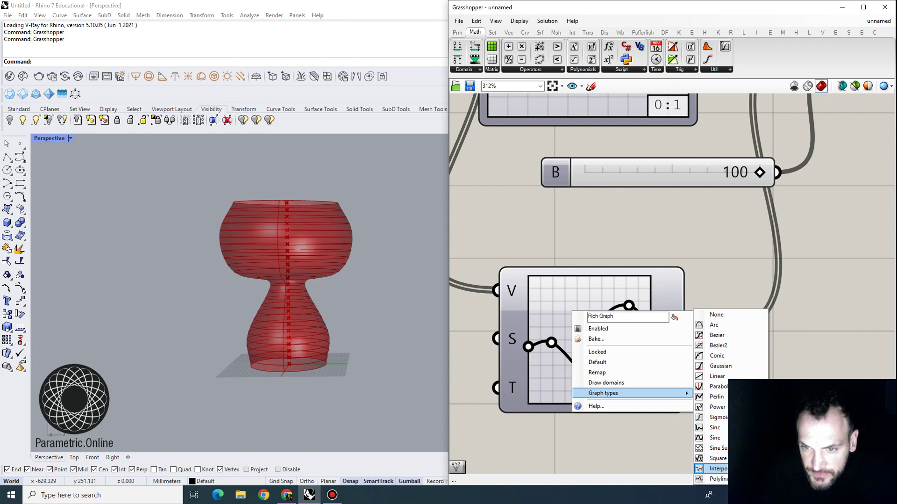
left_click(719, 468)
left_click_drag(528, 404, 599, 383)
left_click_drag(610, 318, 590, 309)
left_click_drag(651, 276, 650, 316)
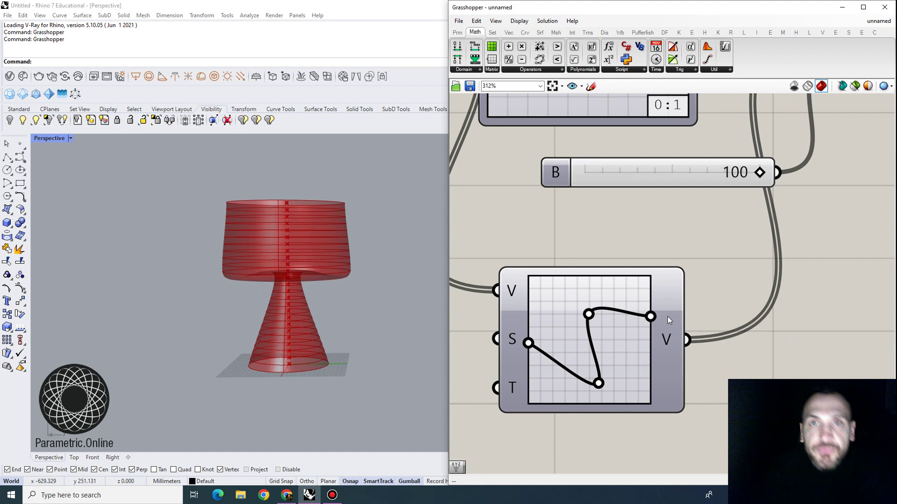
left_click_drag(599, 382, 573, 363)
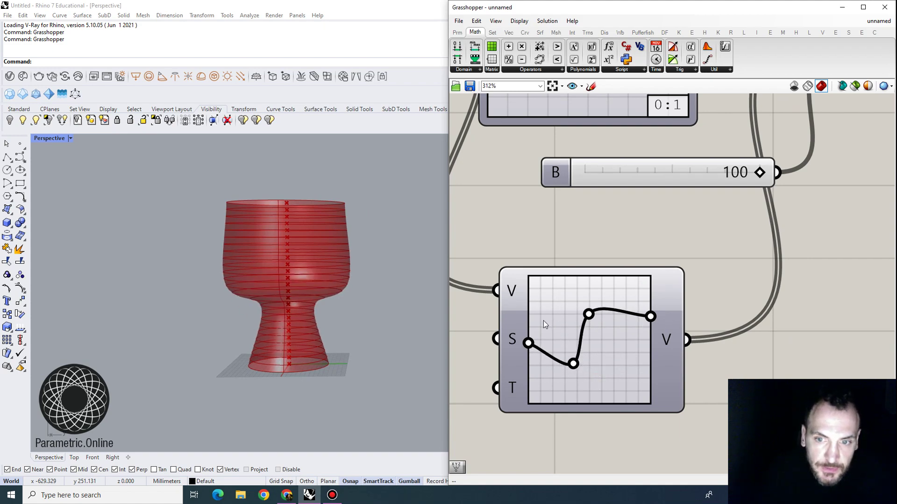
- Switch the Rich Graph Mapper to a five-point graph type
right_click_drag(334, 299, 355, 295)
scroll(591, 347, "down", 4)
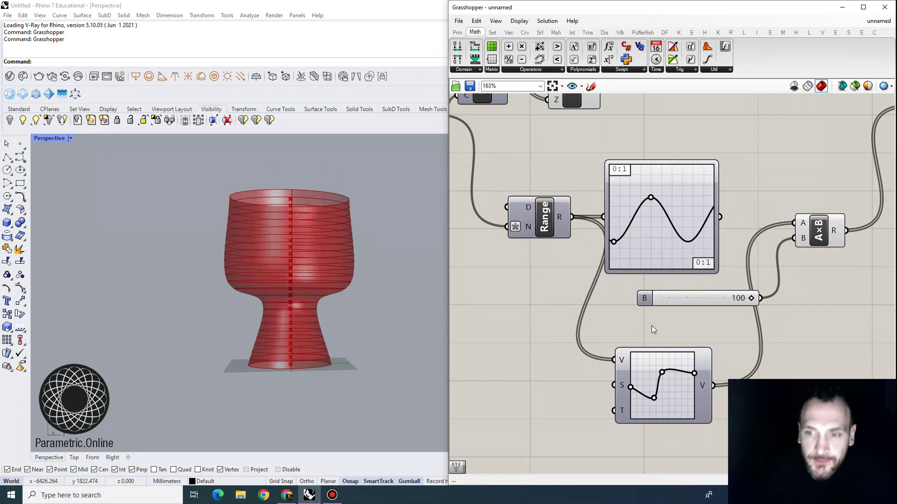
right_click_drag(652, 325, 627, 313)
scroll(637, 362, "up", 1)
scroll(616, 344, "down", 1)
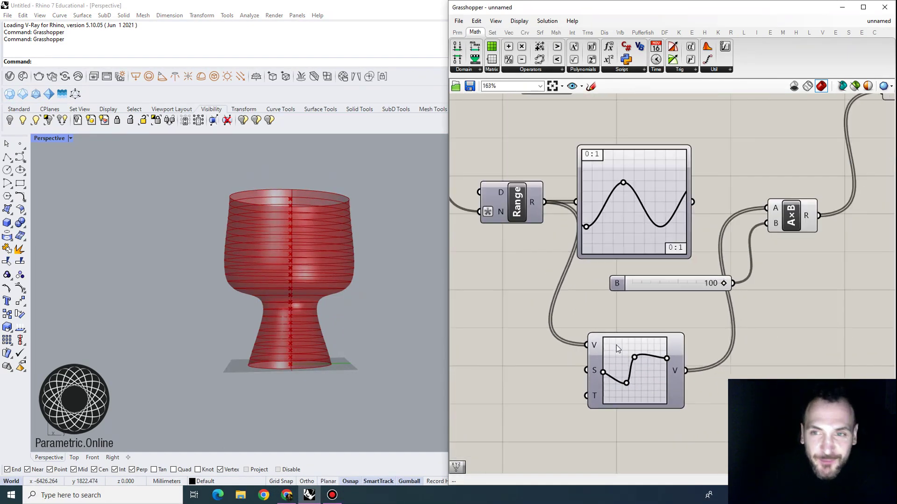
right_click_drag(617, 347, 608, 329)
right_click(618, 332)
mouse_move(649, 412)
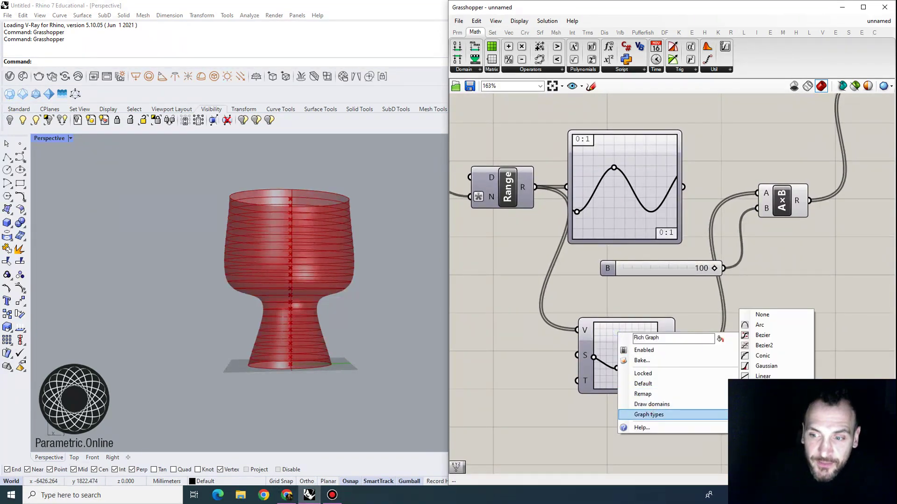
left_click(763, 376)
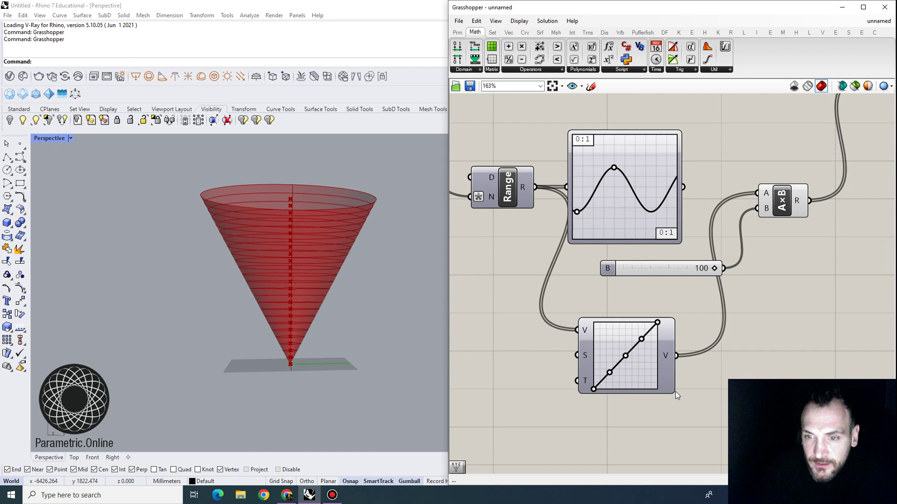
- Arrange the Rich Graph Mapper's five points into a zigzag with a raised start point, a middle peak and a valley on each side
scroll(676, 391, "up", 3)
left_click_drag(549, 392, 548, 357)
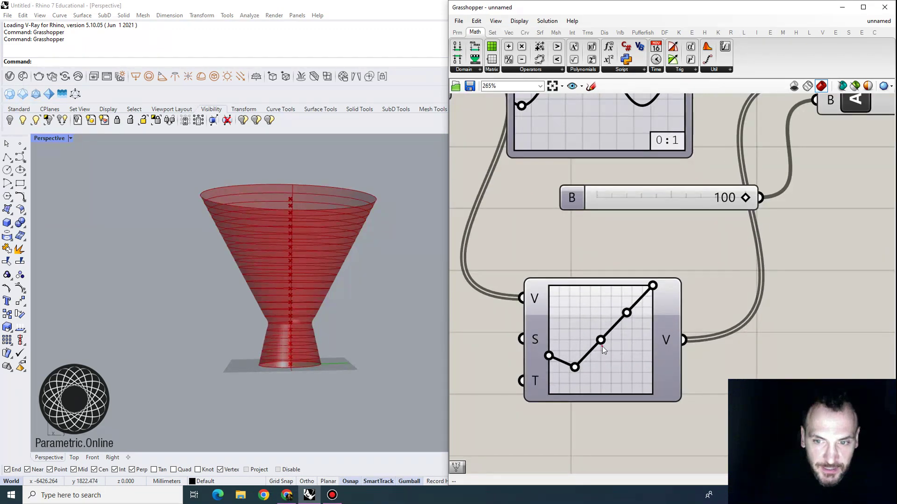
left_click_drag(601, 341, 623, 350)
left_click_drag(579, 325, 596, 320)
scroll(319, 297, "up", 3)
scroll(319, 296, "up", 2)
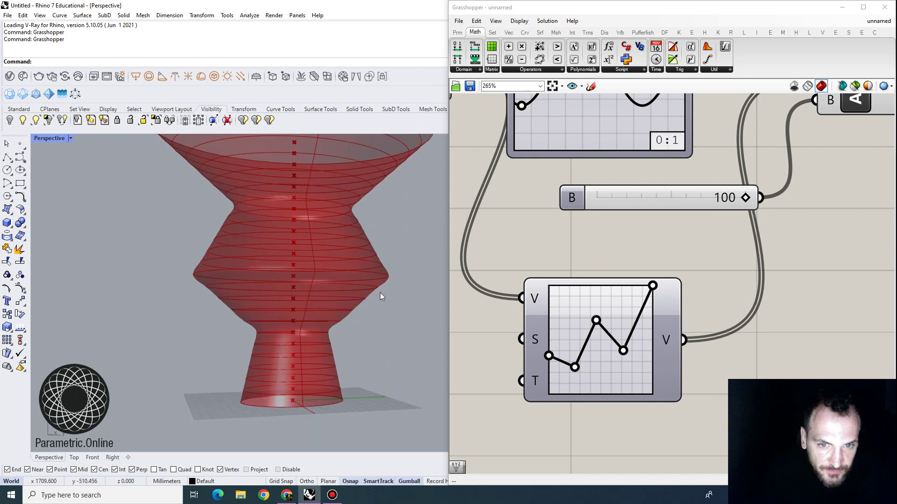
- Set the loft type to Straight in the Loft component's options input and commit the change
scroll(610, 296, "down", 4)
right_click_drag(714, 206, 620, 265)
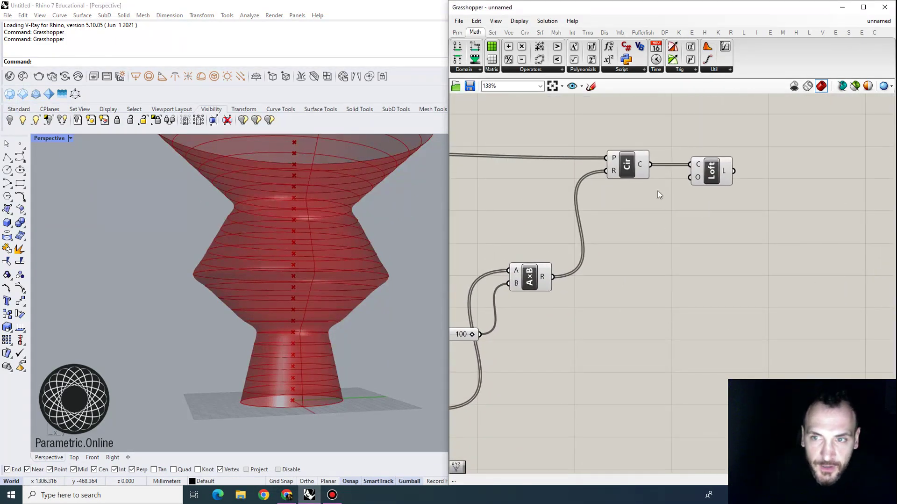
right_click(700, 179)
left_click(741, 252)
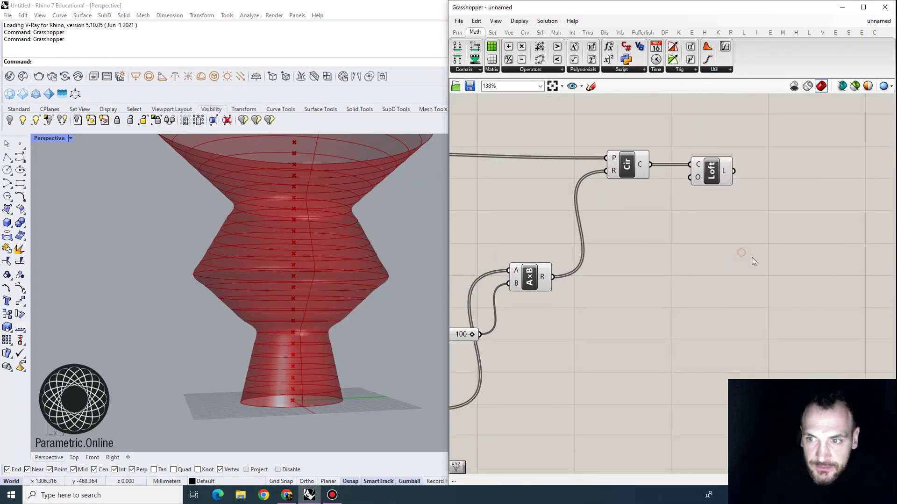
right_click(699, 187)
mouse_move(739, 264)
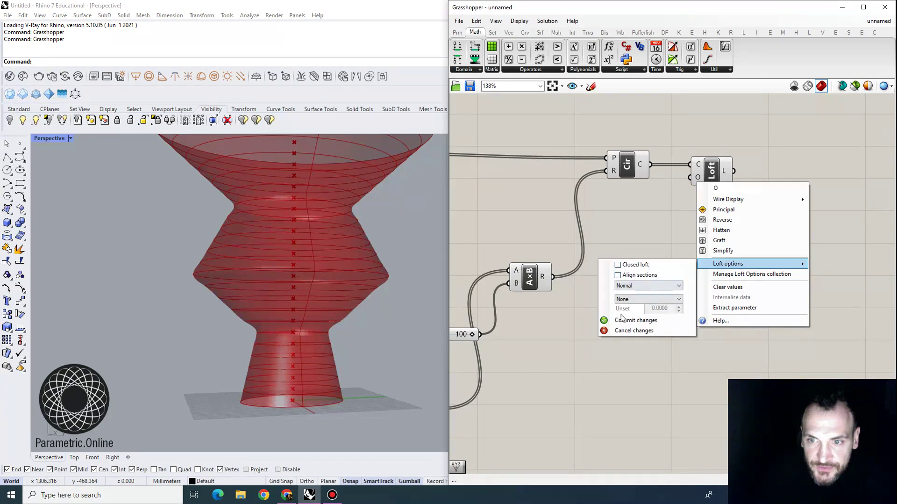
left_click(636, 286)
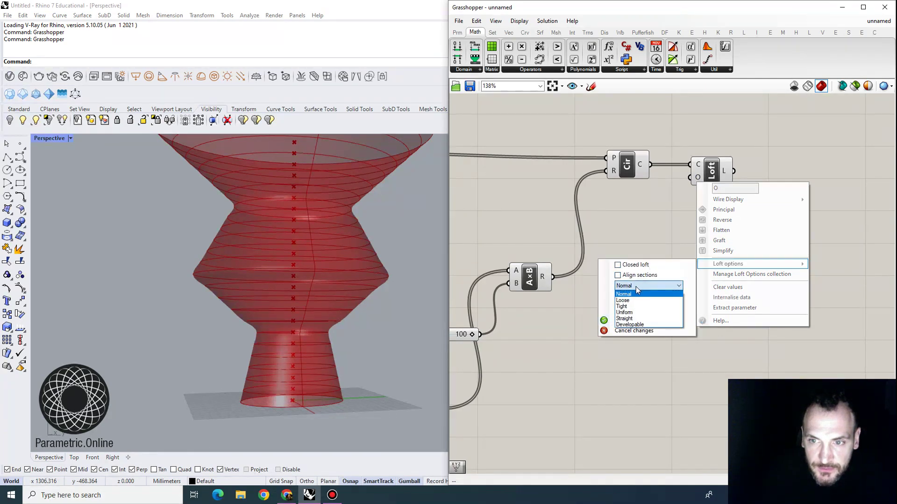
left_click(636, 319)
left_click(626, 319)
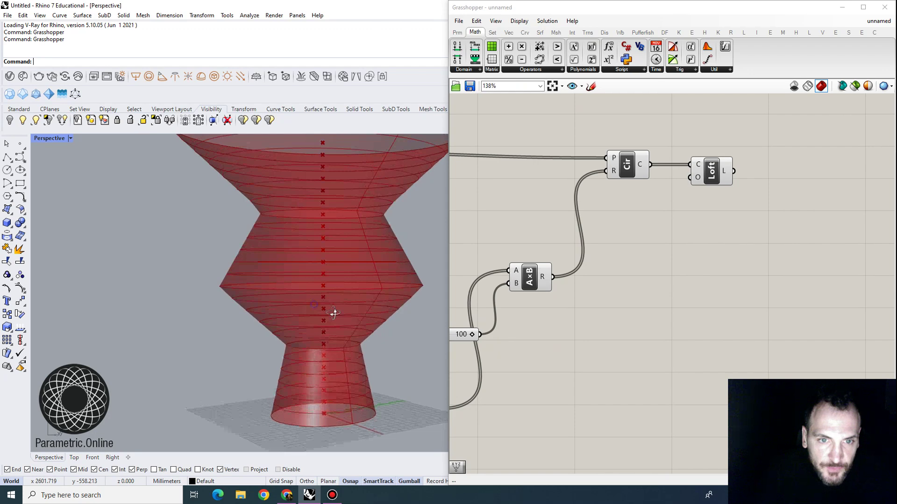
scroll(293, 299, "down", 3)
right_click_drag(293, 300, 288, 264)
- Move the Rich Graph Mapper's peak point back past the first valley so the line folds into a stepped profile, and lower the end point slightly
right_click_drag(472, 298, 624, 278)
scroll(641, 283, "down", 3)
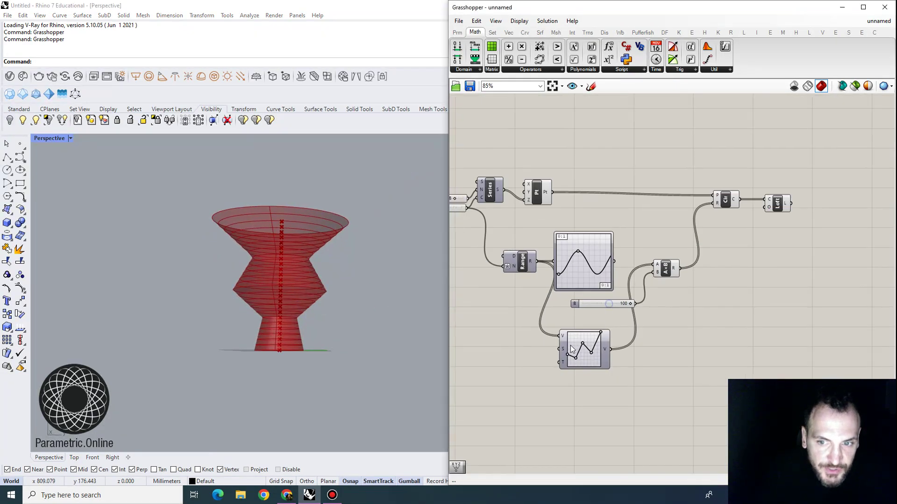
scroll(571, 345, "up", 6)
left_click_drag(613, 346, 583, 357)
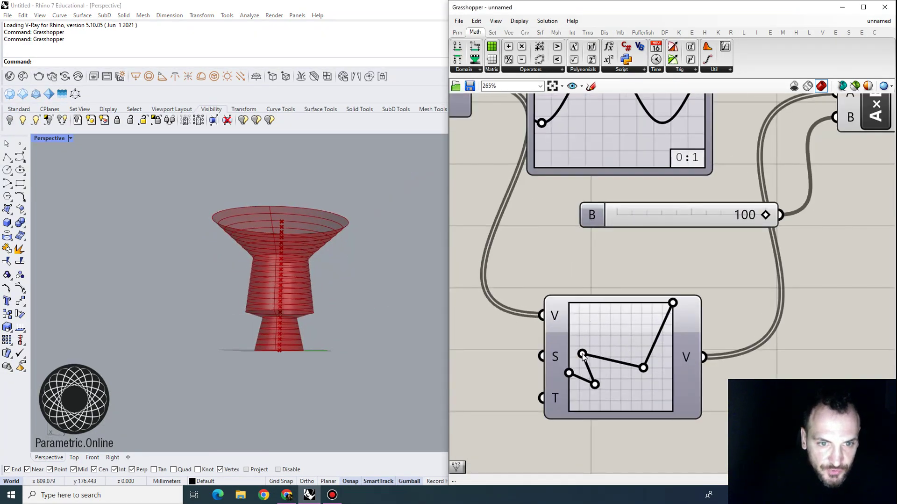
left_click_drag(606, 386, 612, 383)
right_click_drag(372, 320, 426, 333)
scroll(427, 327, "up", 3)
mouse_move(671, 313)
left_mouse_down()
mouse_move(673, 305)
mouse_move(674, 357)
mouse_move(675, 318)
left_mouse_up()
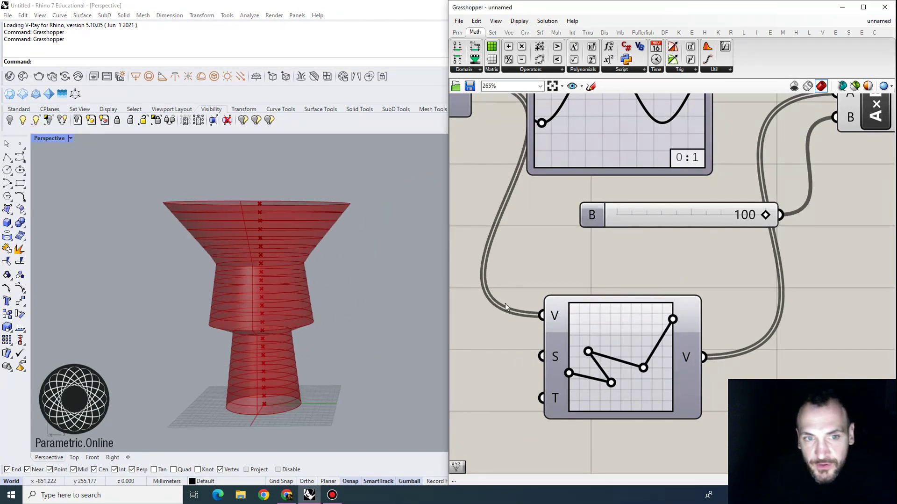
scroll(333, 276, "down", 4)
right_click_drag(334, 276, 341, 299)
scroll(621, 340, "down", 2)
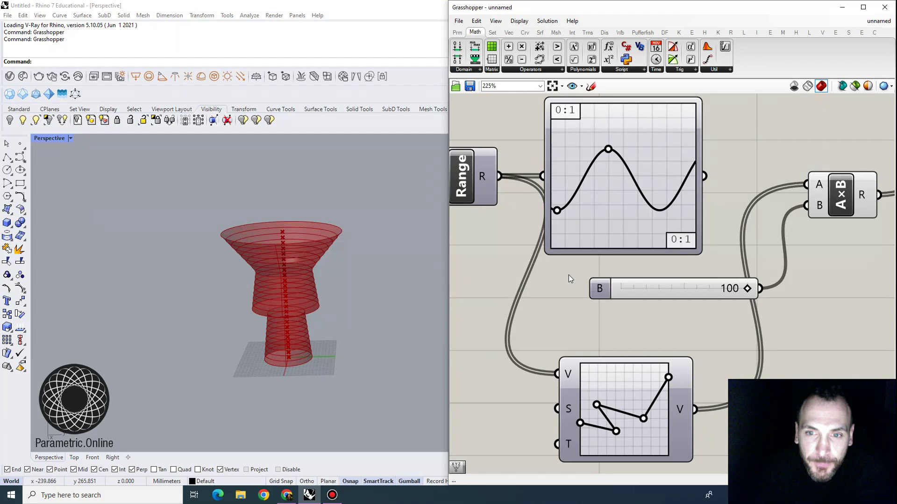
scroll(570, 278, "down", 4)
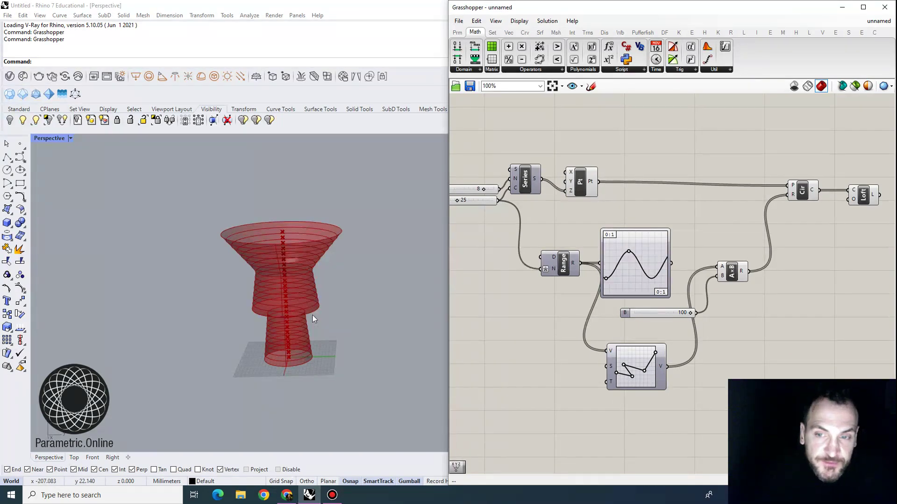
scroll(291, 312, "up", 4)
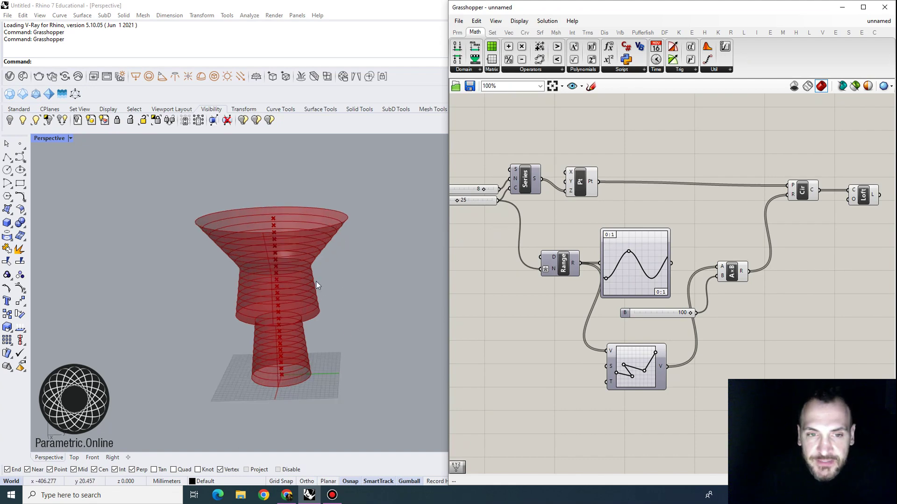
right_click_drag(300, 291, 299, 283)
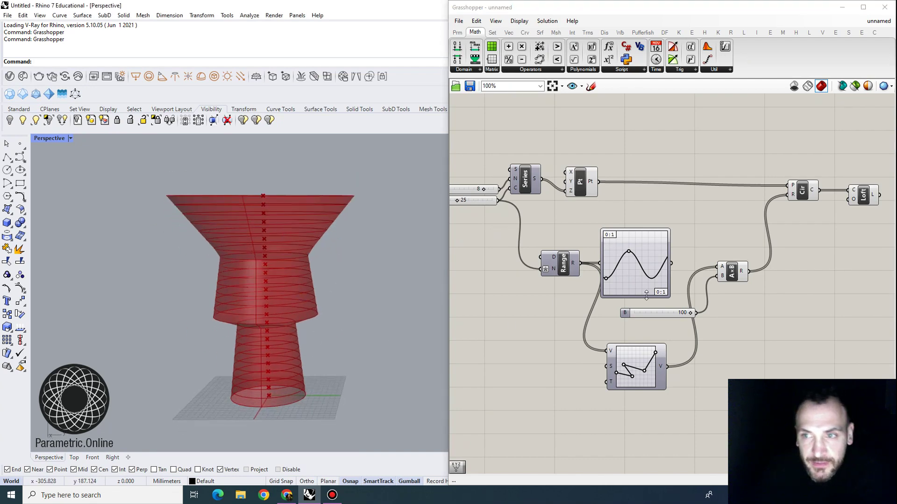